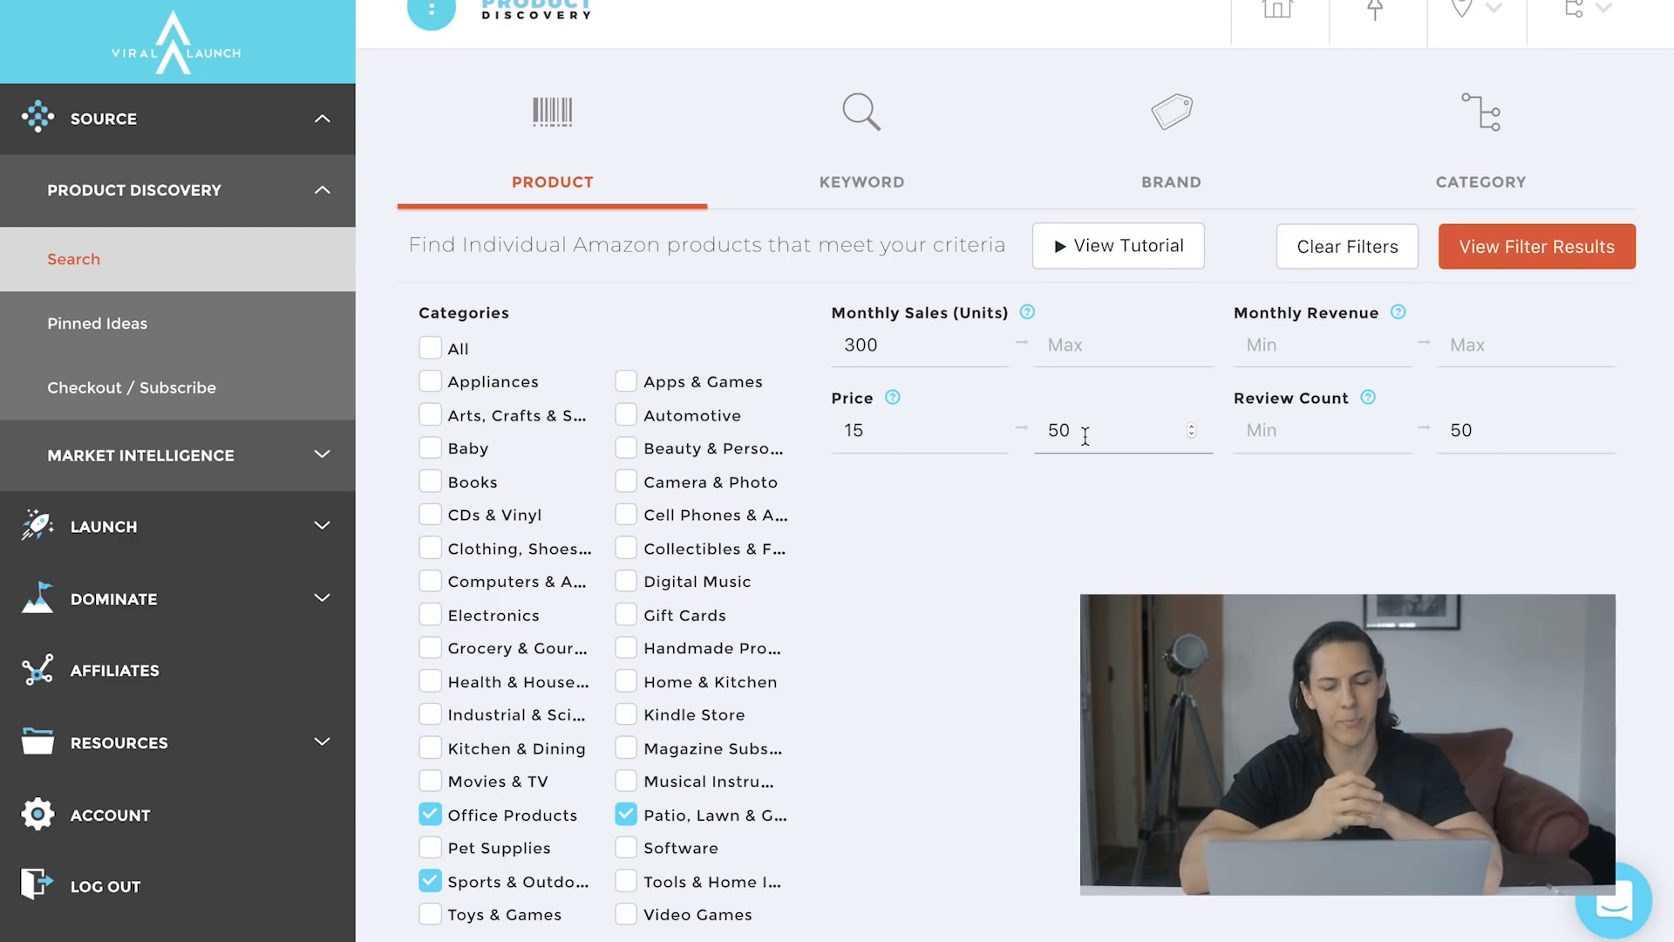
Step: Limit the product search to a maximum of 4 sellers and review the filter results, including the popular-result warning
{"action": "left_click", "coordinate": [1509, 436]}
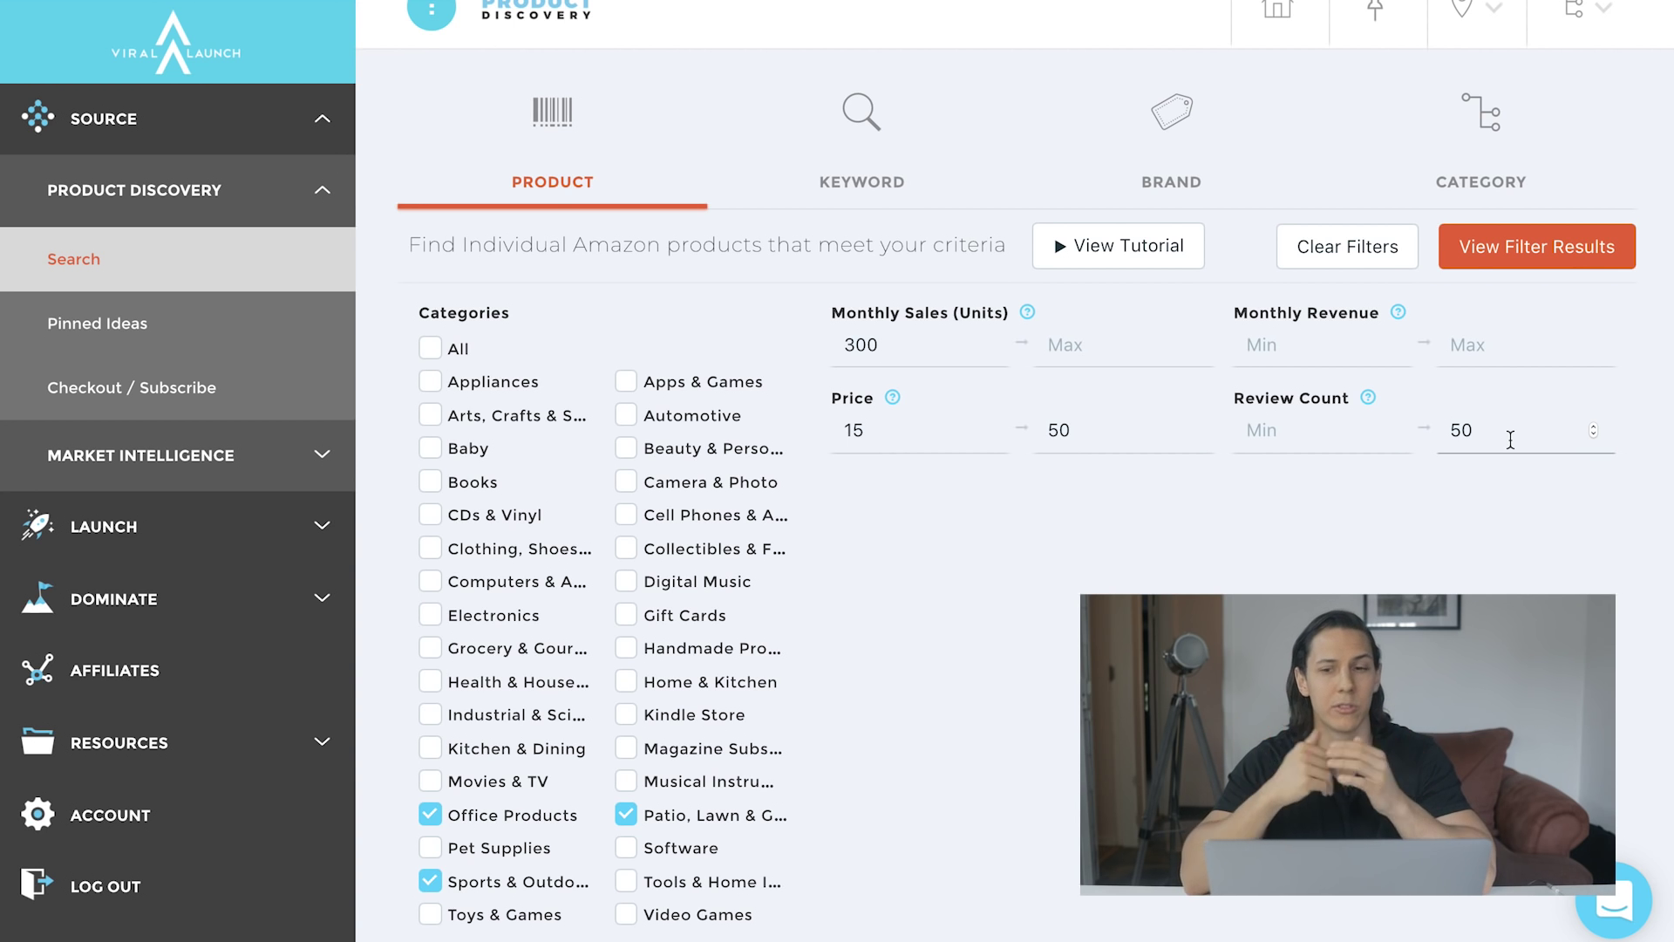
{"action": "scroll", "coordinate": [1494, 443], "scroll_direction": "down", "scroll_amount": 7}
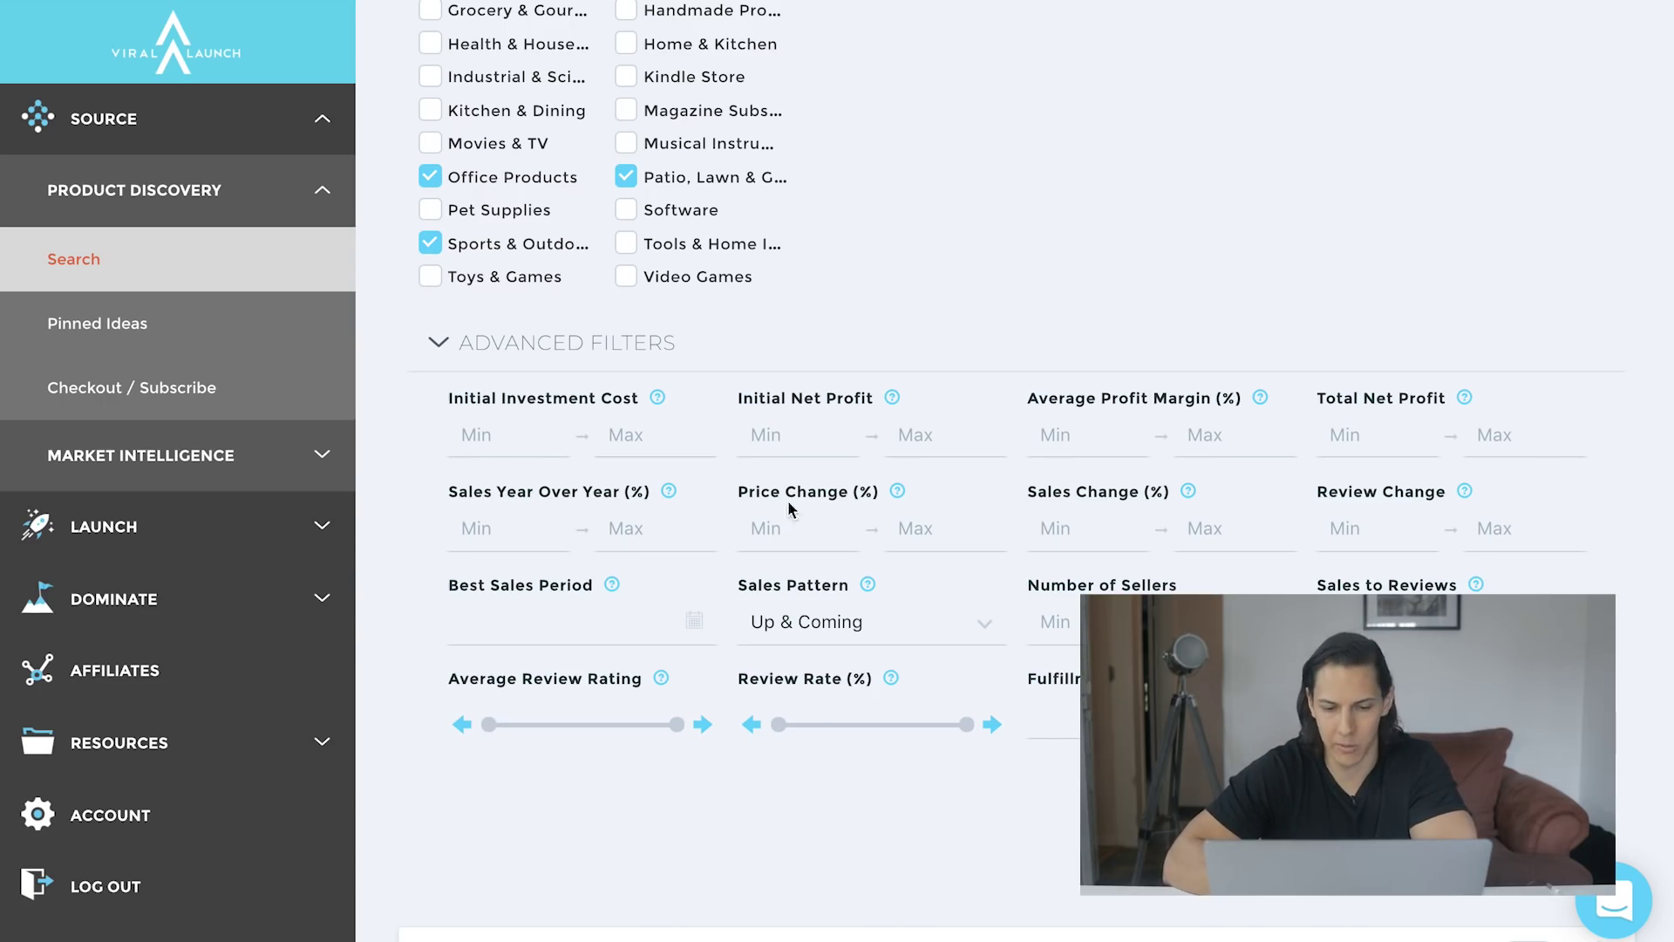
{"action": "left_click", "coordinate": [961, 631]}
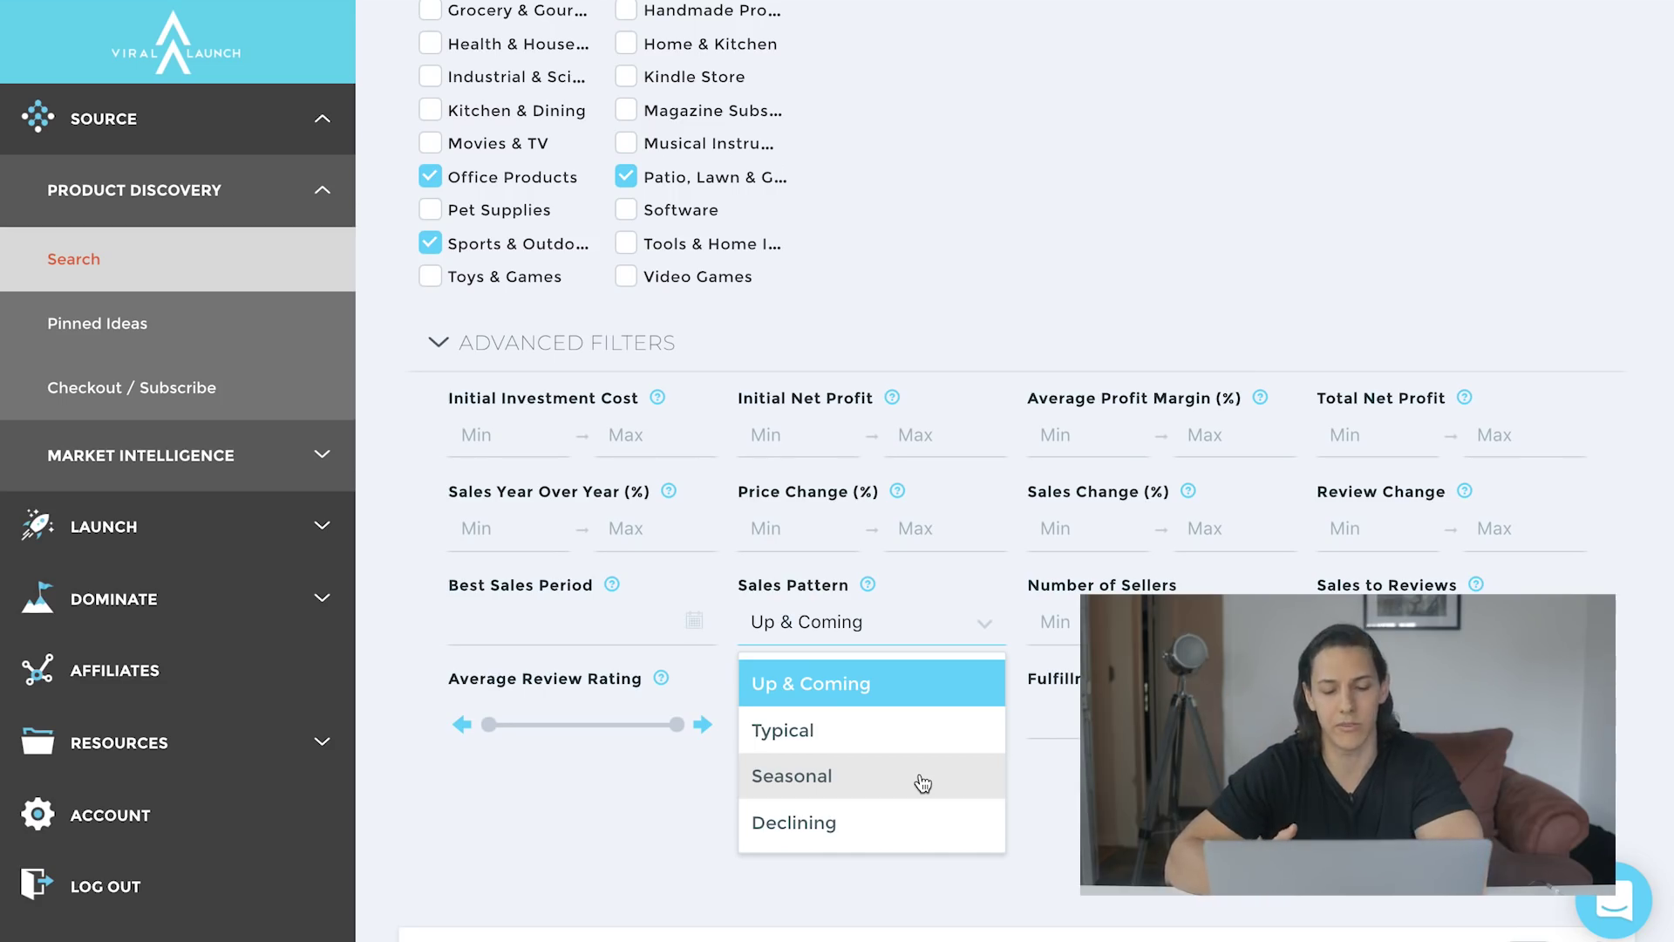
{"action": "left_click", "coordinate": [1243, 619]}
{"action": "type", "text": "4"}
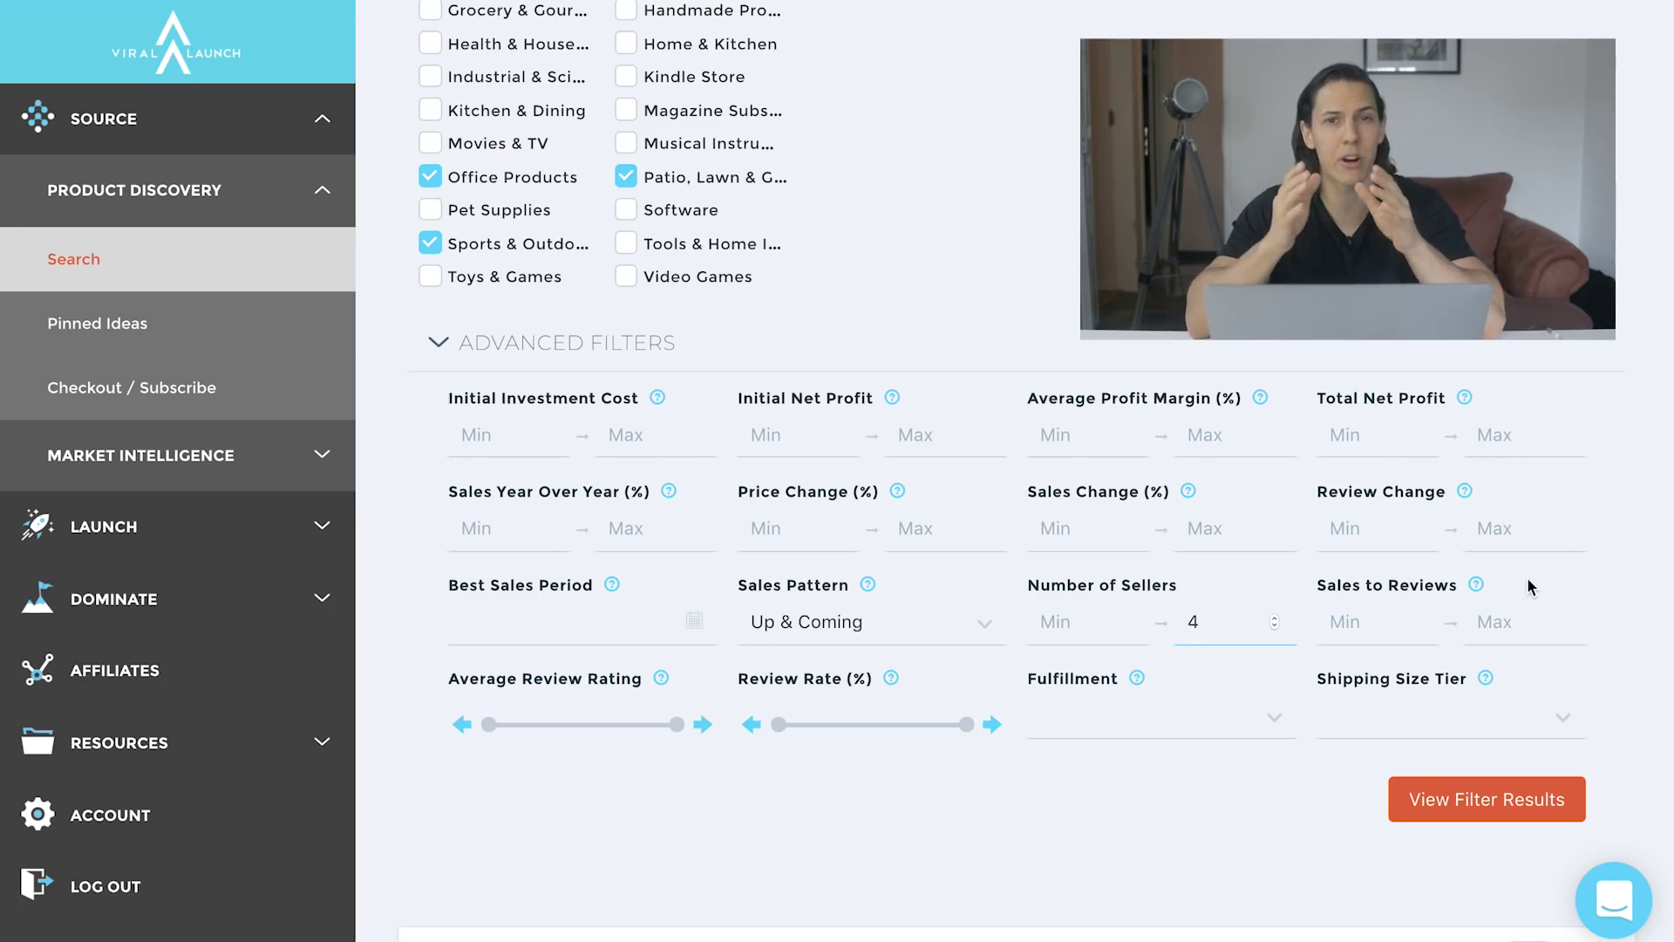
{"action": "left_click", "coordinate": [1471, 807]}
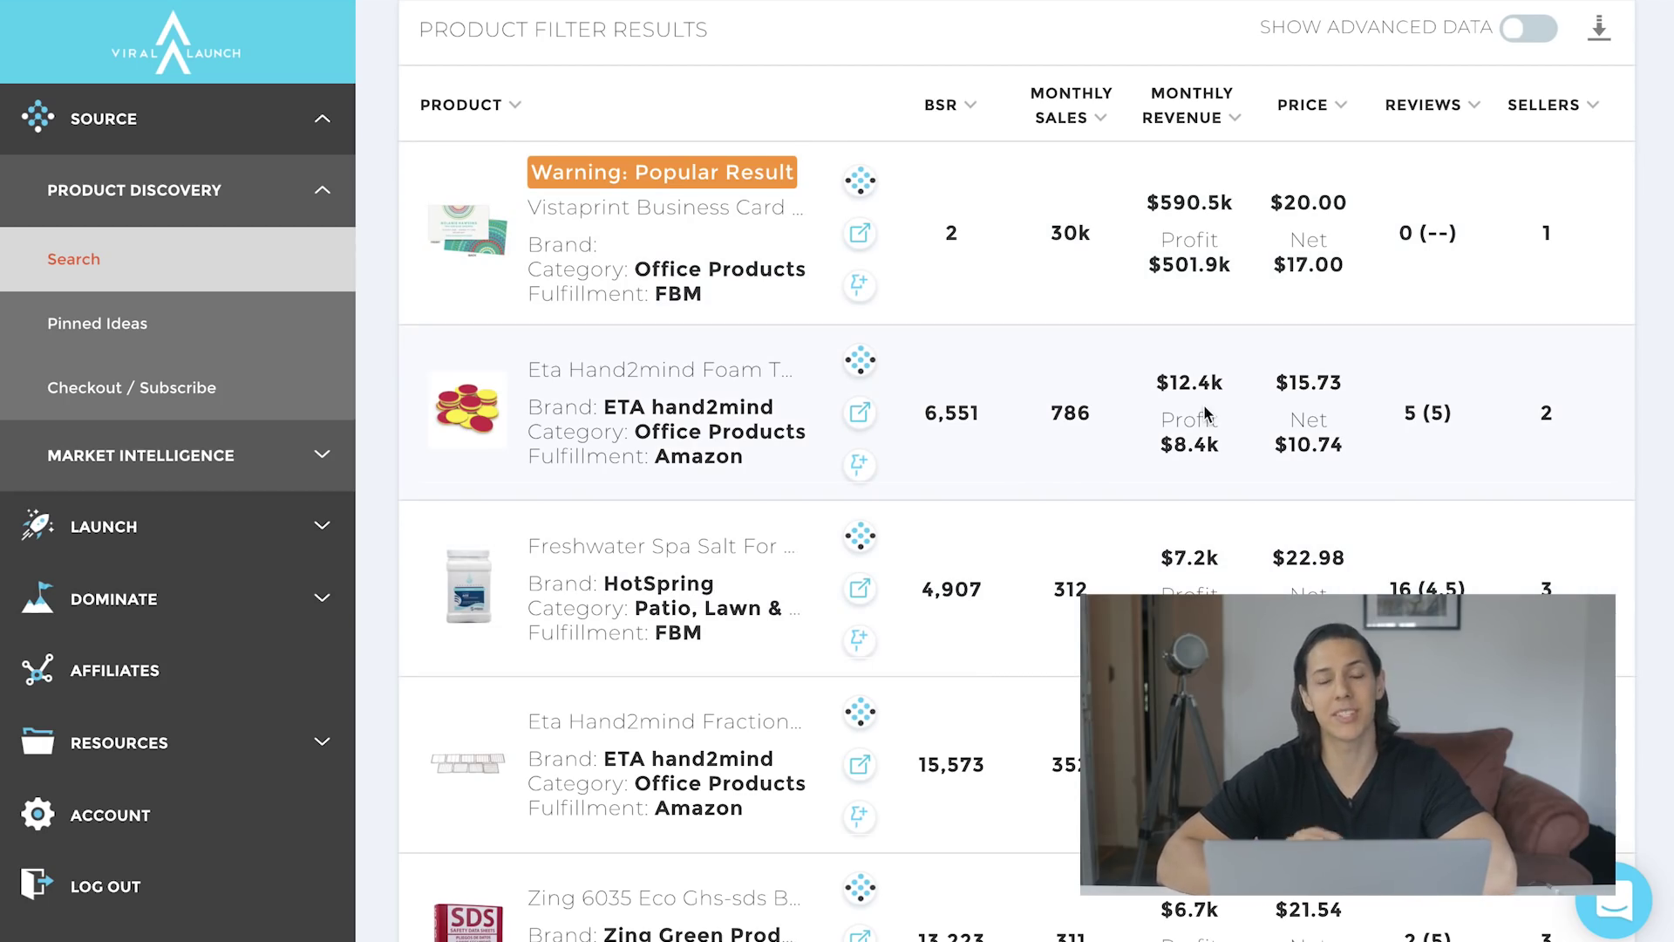
{"action": "mouse_move", "coordinate": [667, 174]}
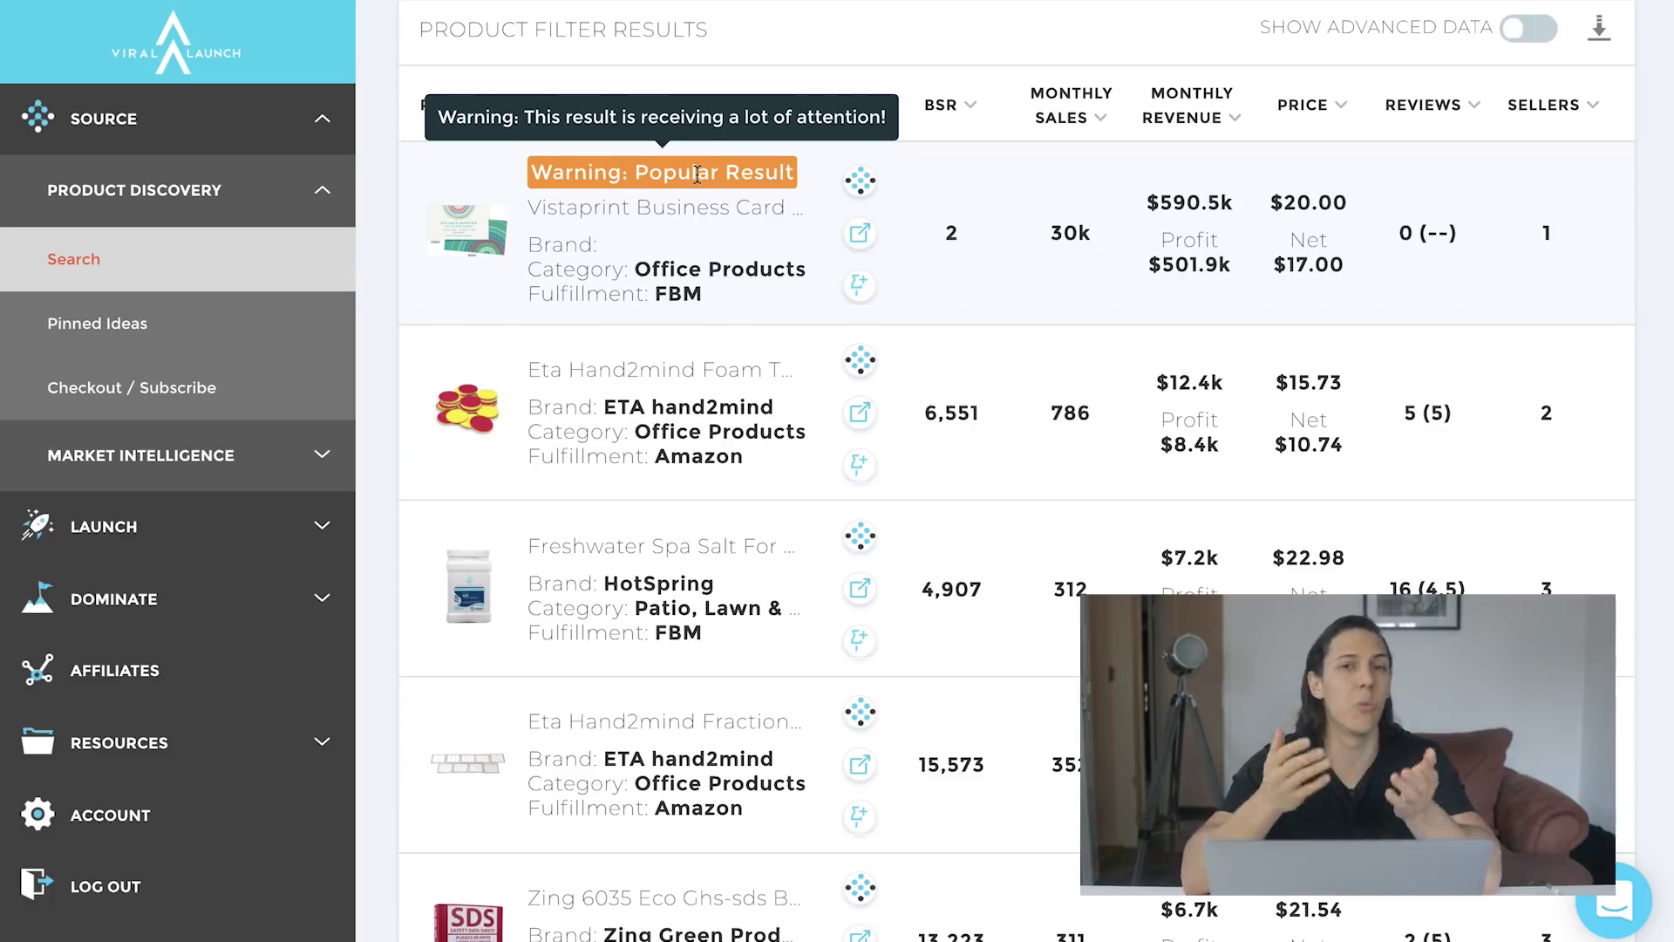
{"action": "scroll", "coordinate": [696, 172], "scroll_direction": "down", "scroll_amount": 15}
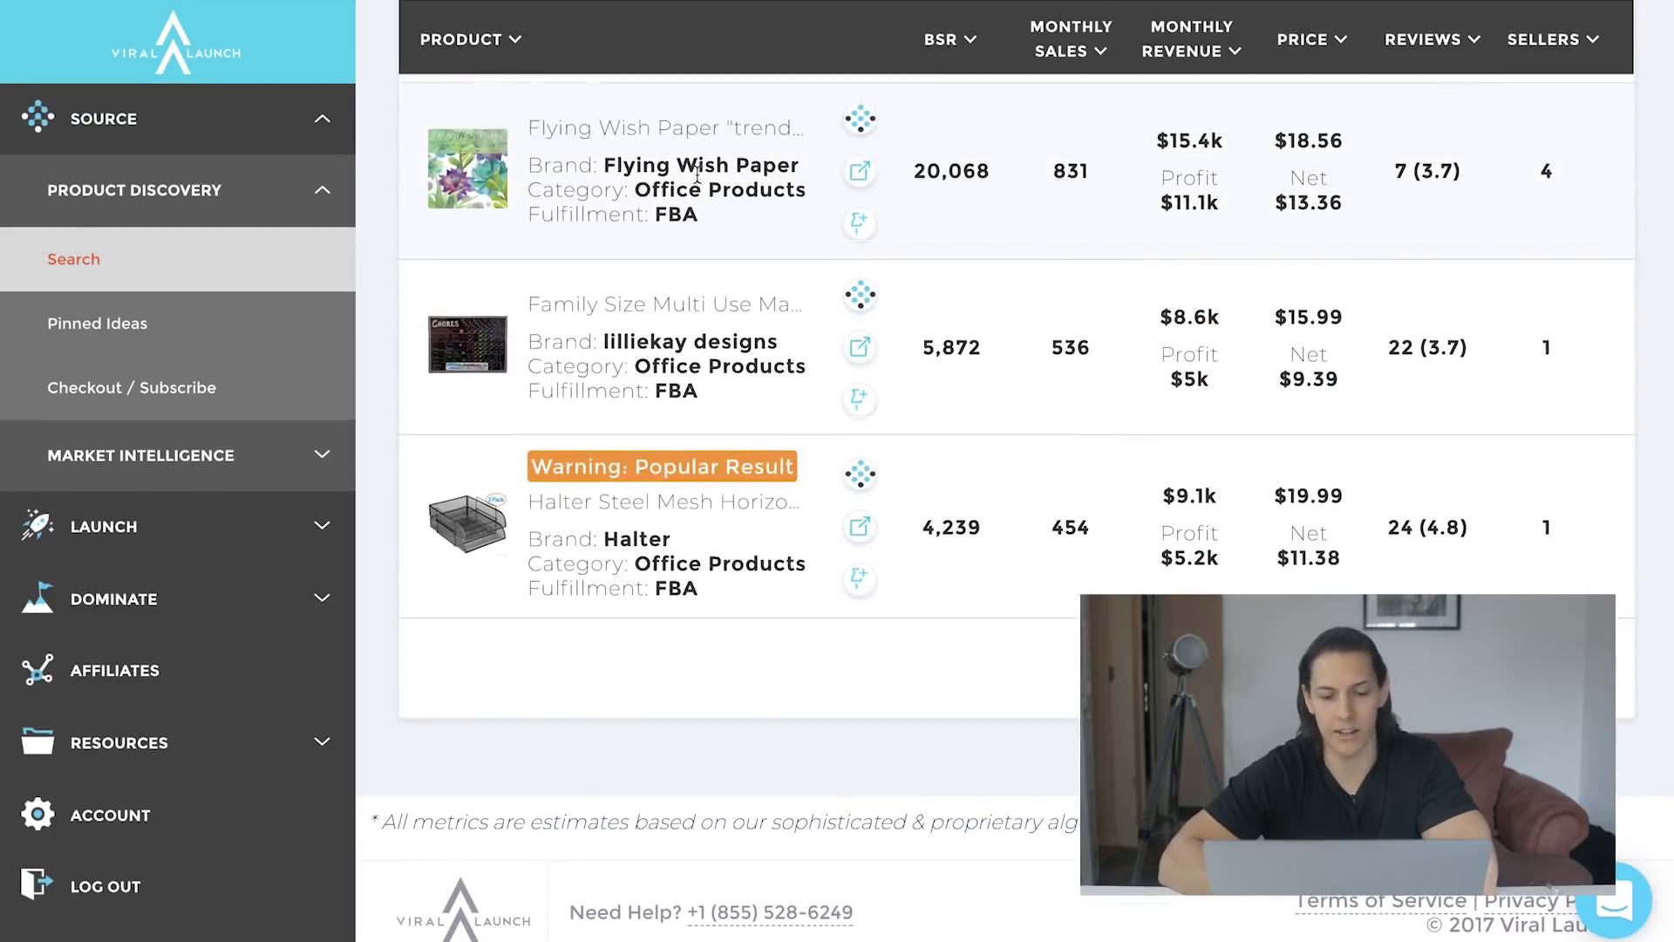
{"action": "scroll", "coordinate": [696, 172], "scroll_direction": "up", "scroll_amount": 20}
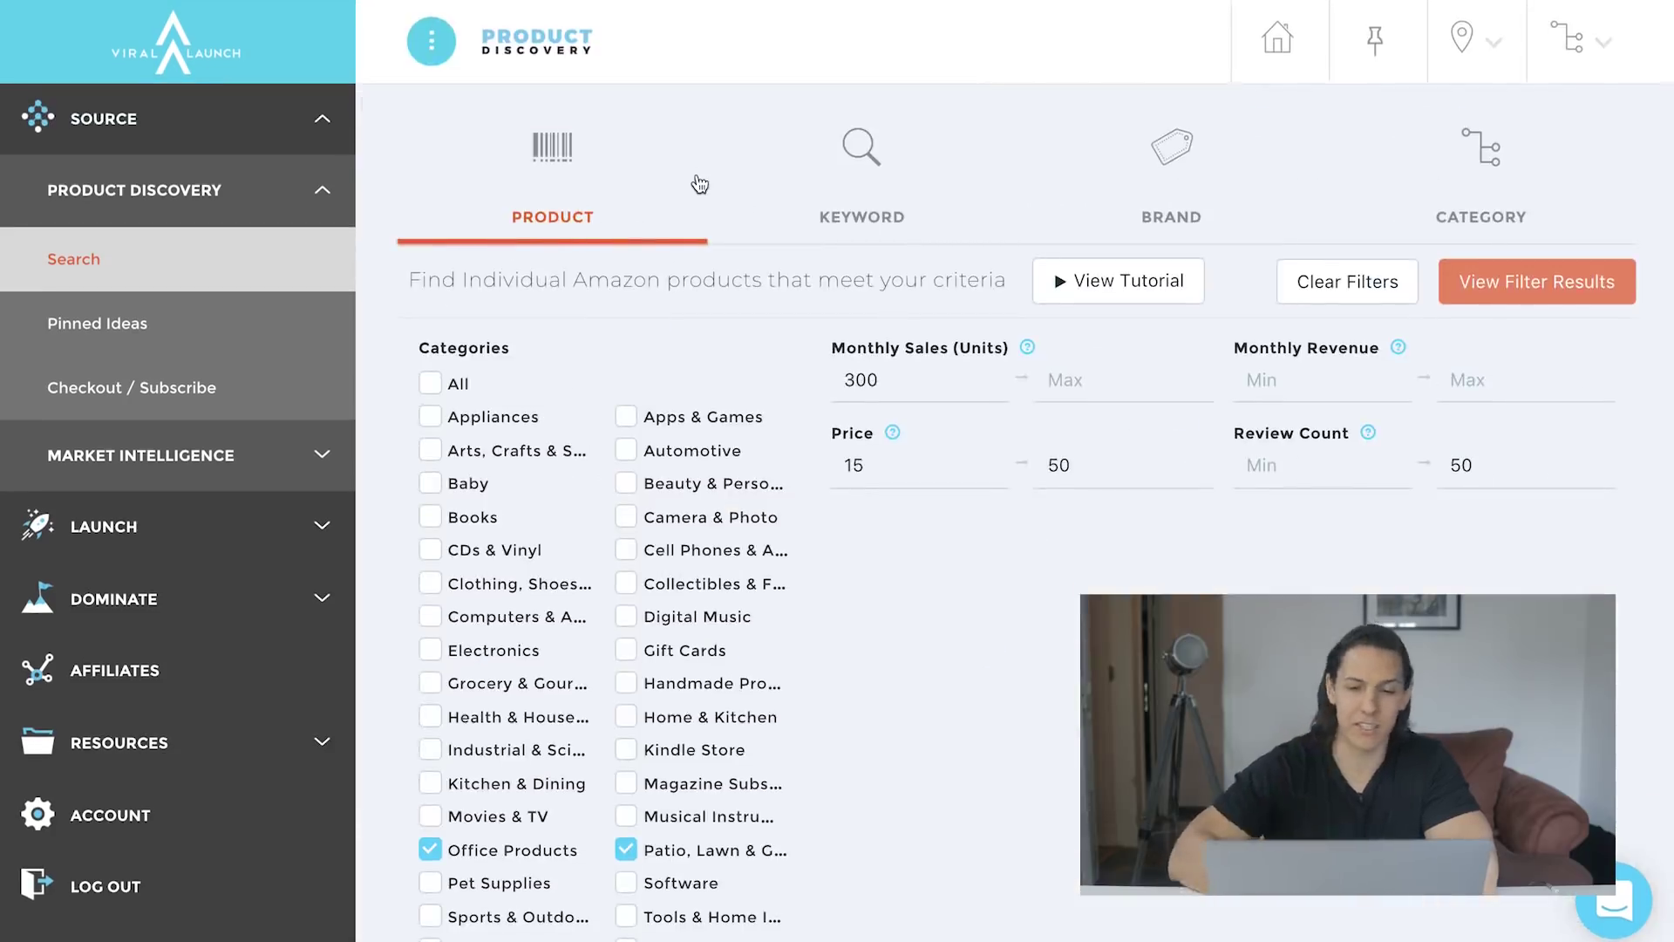
Step: Check the Best Sales Period options among the advanced filters of the keyword search and show its filter results
{"action": "left_click", "coordinate": [891, 201]}
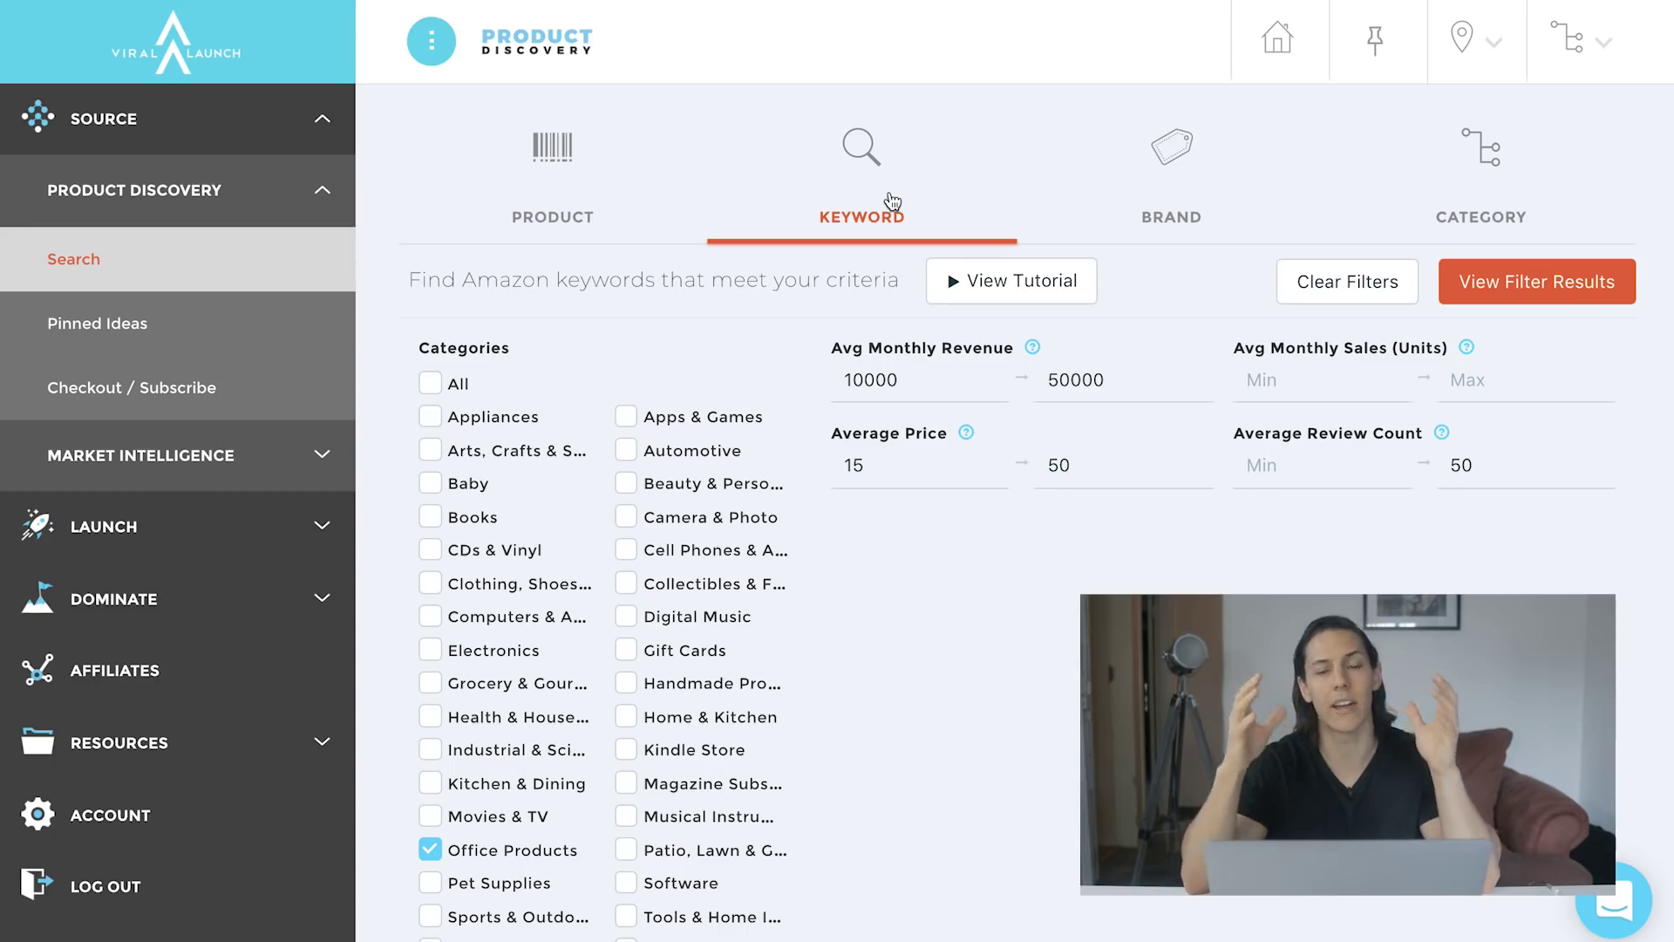
{"action": "scroll", "coordinate": [695, 841], "scroll_direction": "down", "scroll_amount": 1}
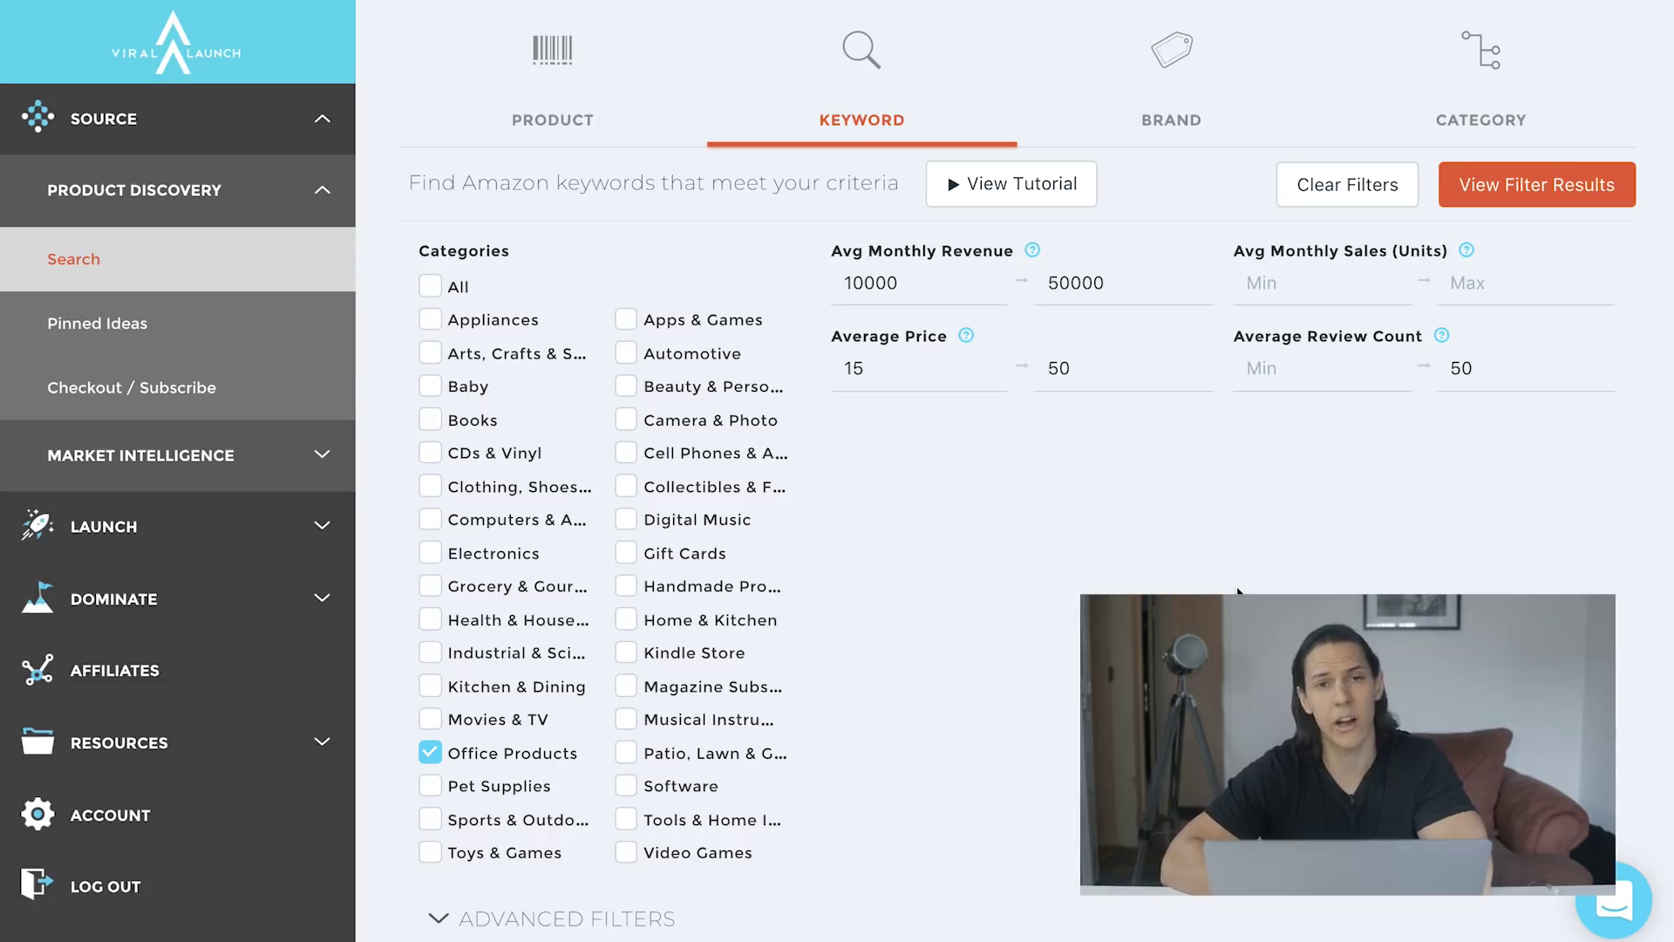
{"action": "scroll", "coordinate": [1238, 592], "scroll_direction": "down", "scroll_amount": 5}
{"action": "scroll", "coordinate": [1238, 591], "scroll_direction": "down", "scroll_amount": 2}
{"action": "scroll", "coordinate": [1212, 409], "scroll_direction": "up", "scroll_amount": 1}
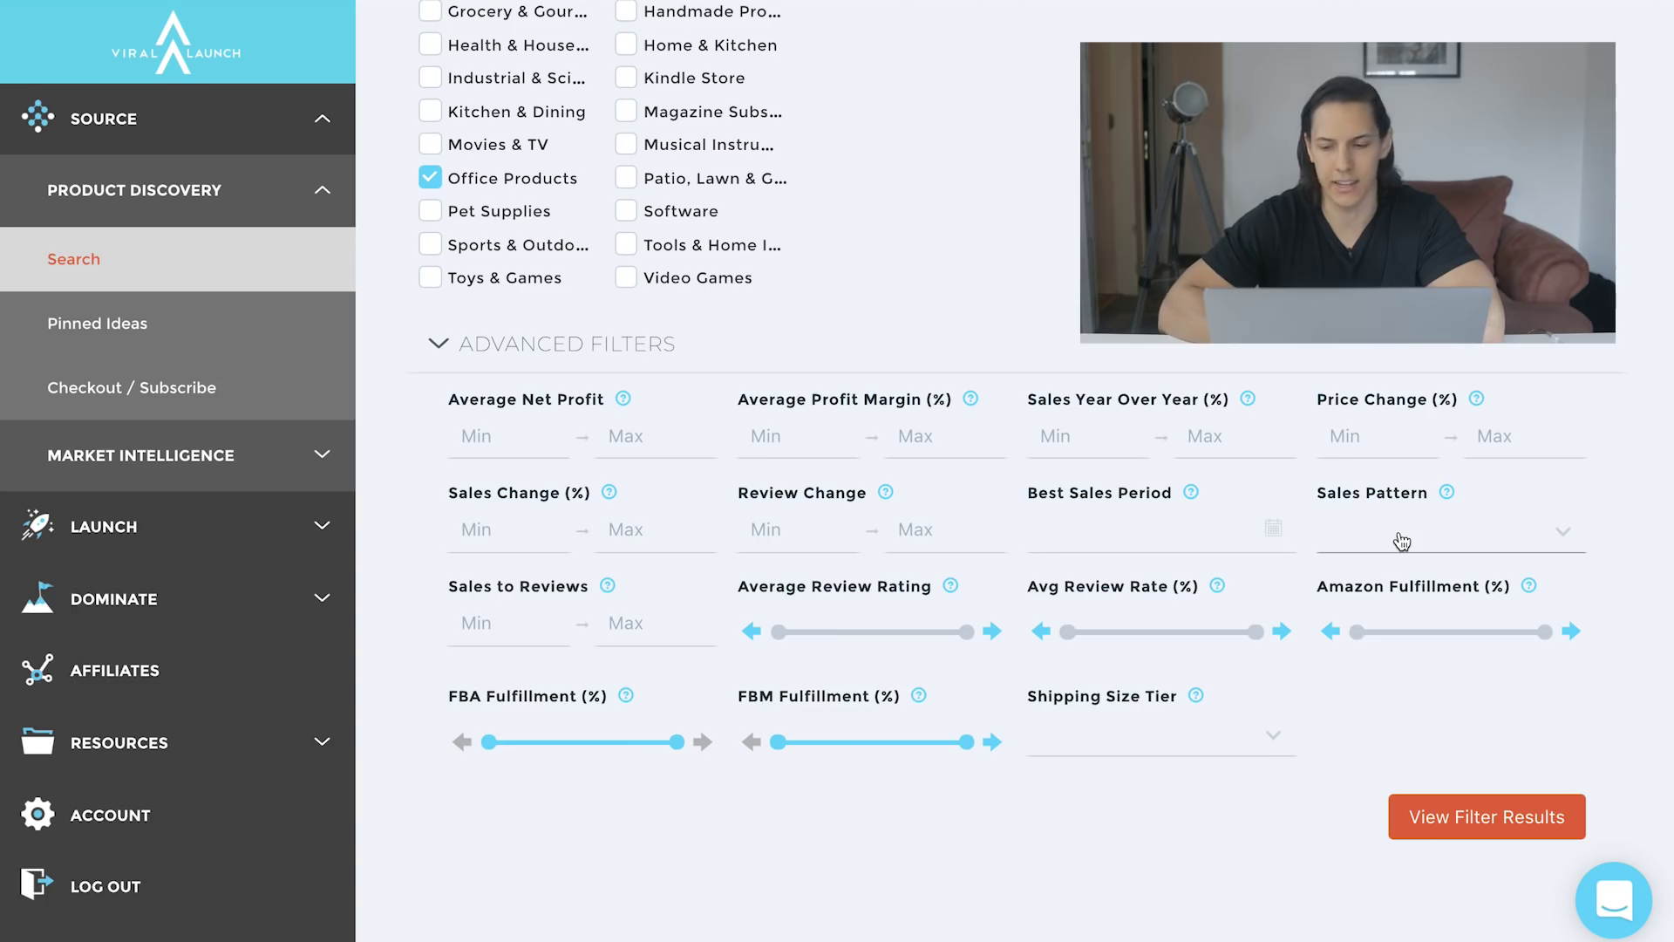
{"action": "left_click", "coordinate": [1188, 541]}
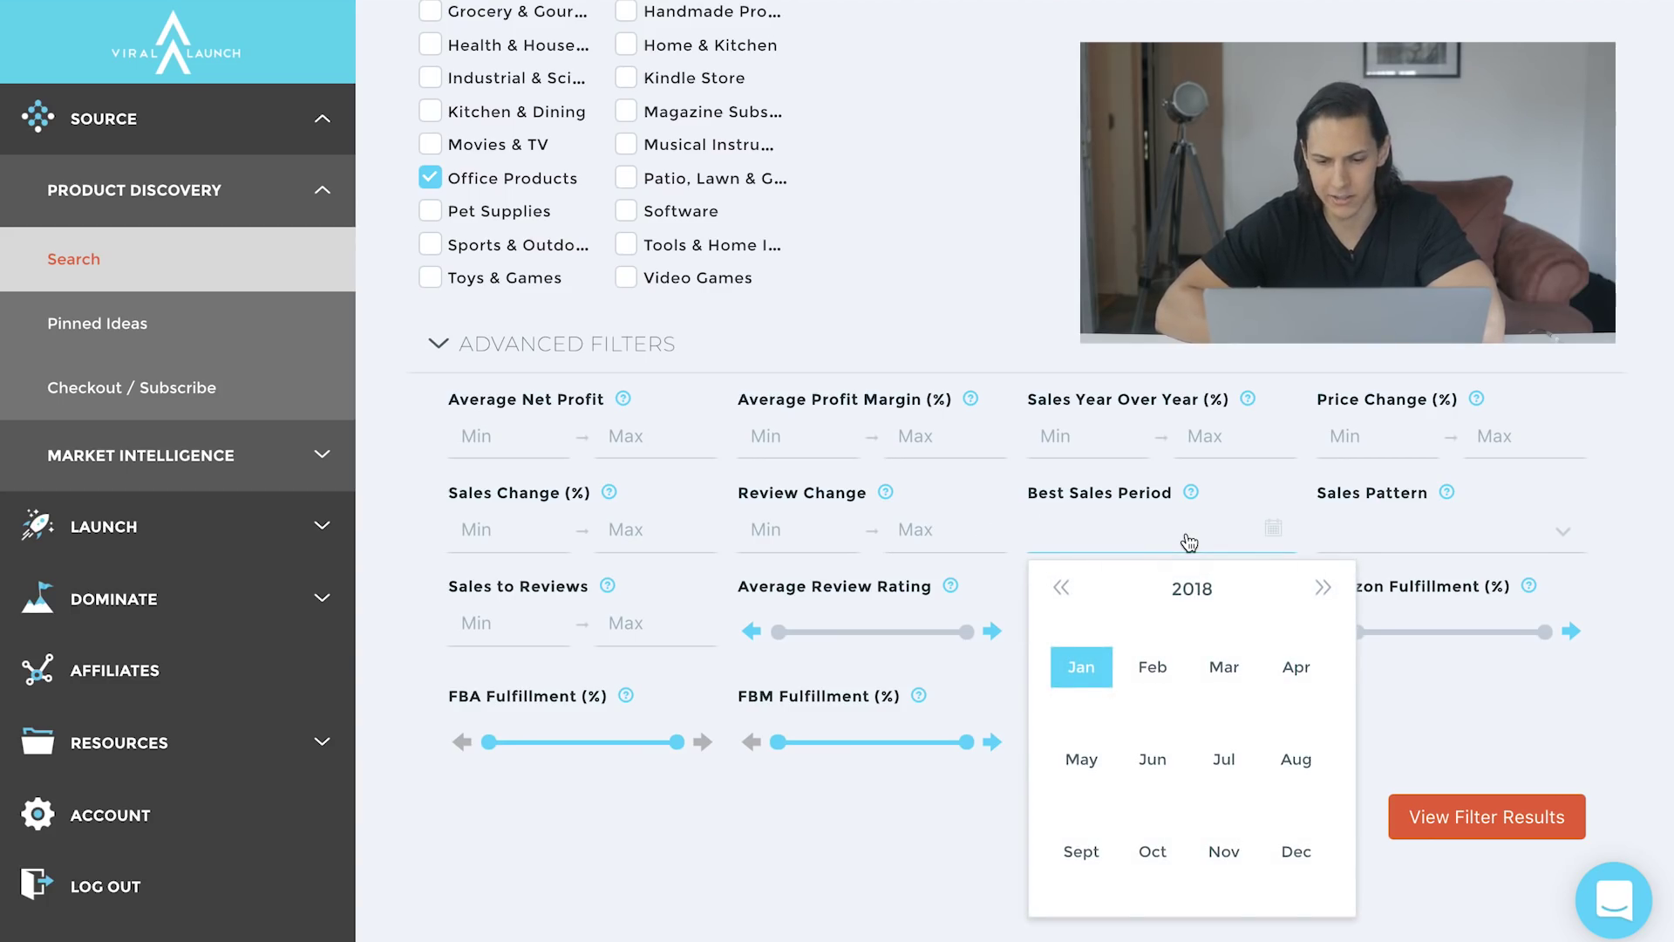
{"action": "left_click", "coordinate": [1190, 541]}
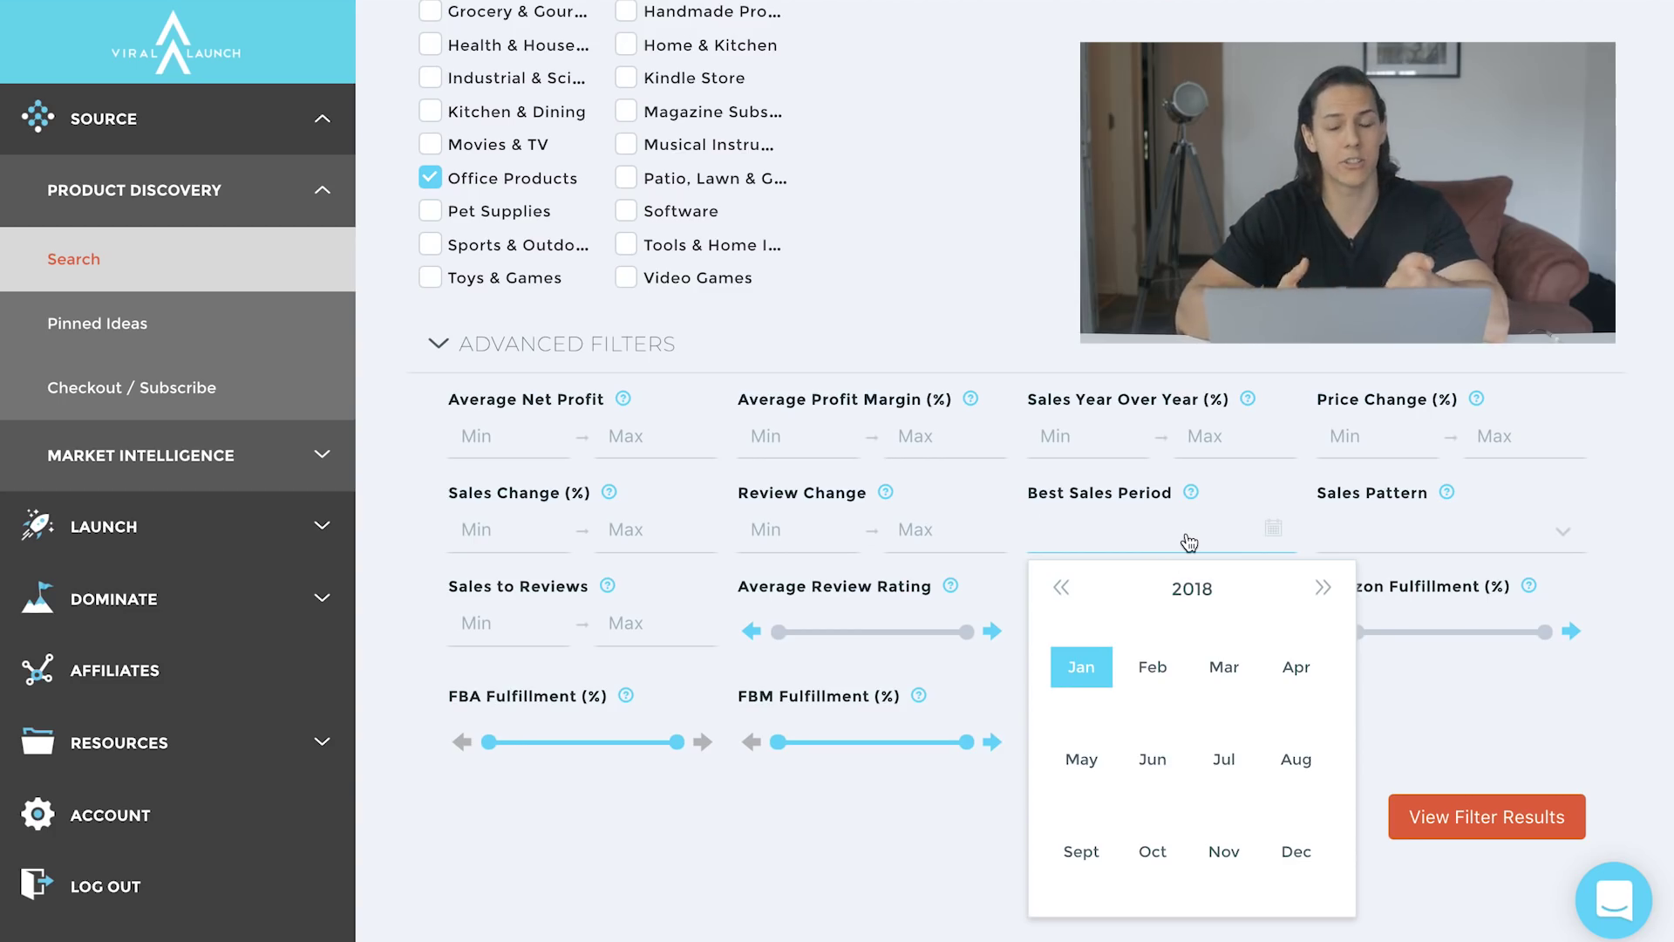
{"action": "left_click", "coordinate": [1236, 481]}
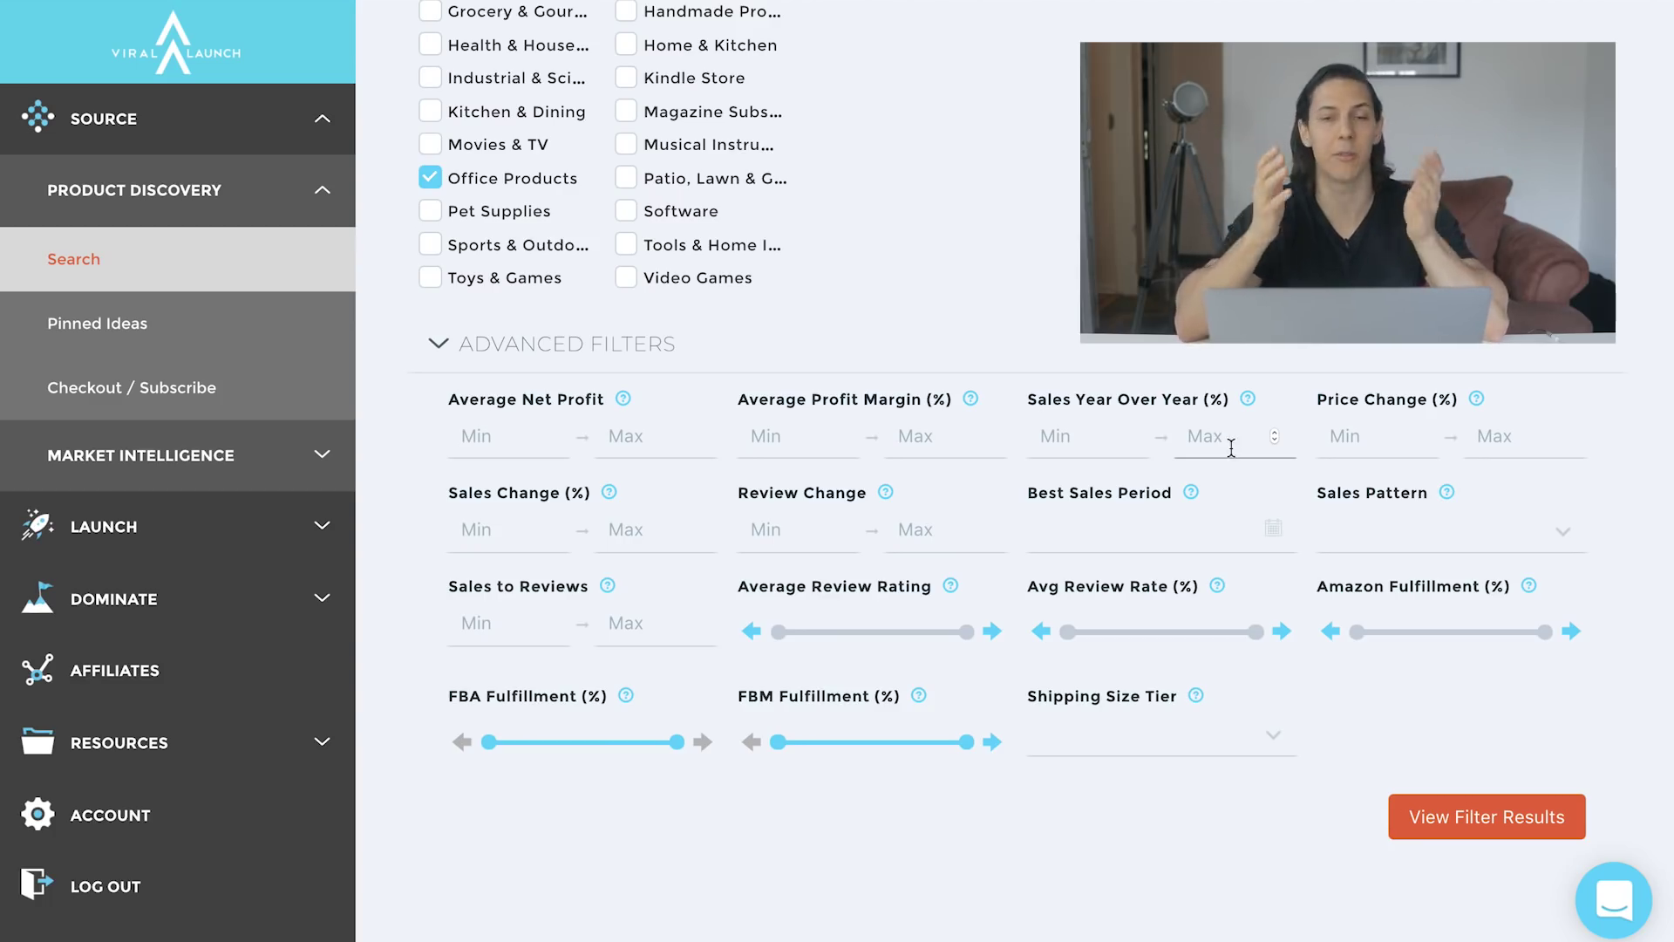
{"action": "left_click", "coordinate": [1463, 822]}
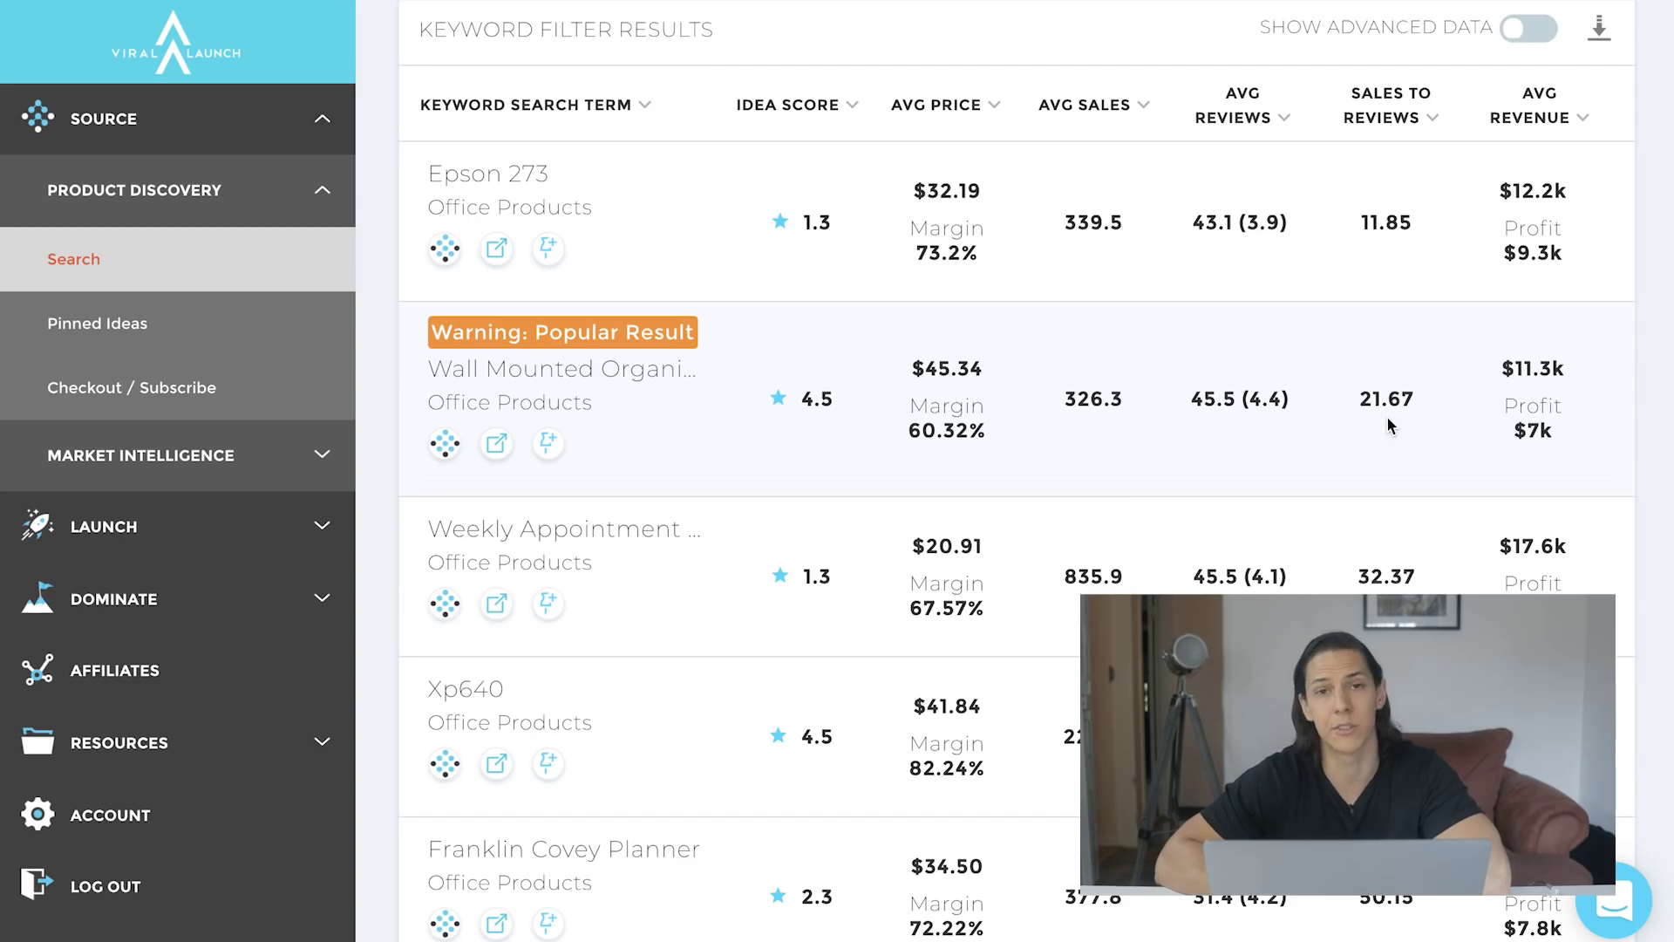
Step: Browse the Amazon listings for the wall mounted organizer keyword flagged as a popular result
{"action": "mouse_move", "coordinate": [561, 335]}
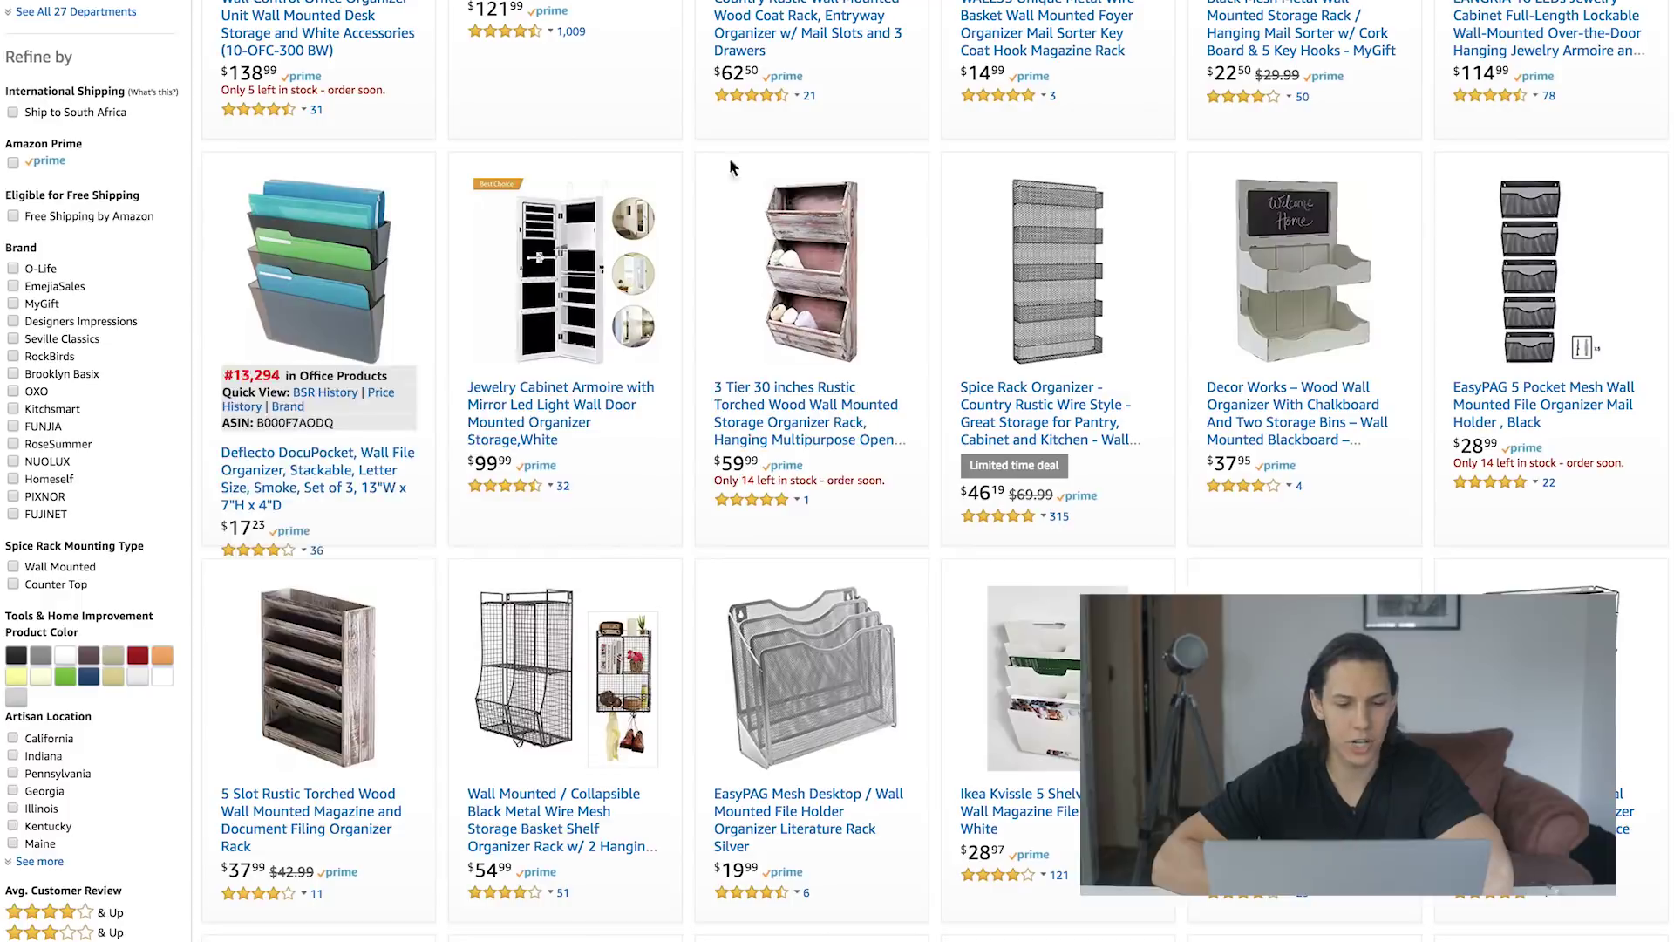
{"action": "scroll", "coordinate": [902, 481], "scroll_direction": "up", "scroll_amount": 4}
{"action": "scroll", "coordinate": [901, 481], "scroll_direction": "down", "scroll_amount": 6}
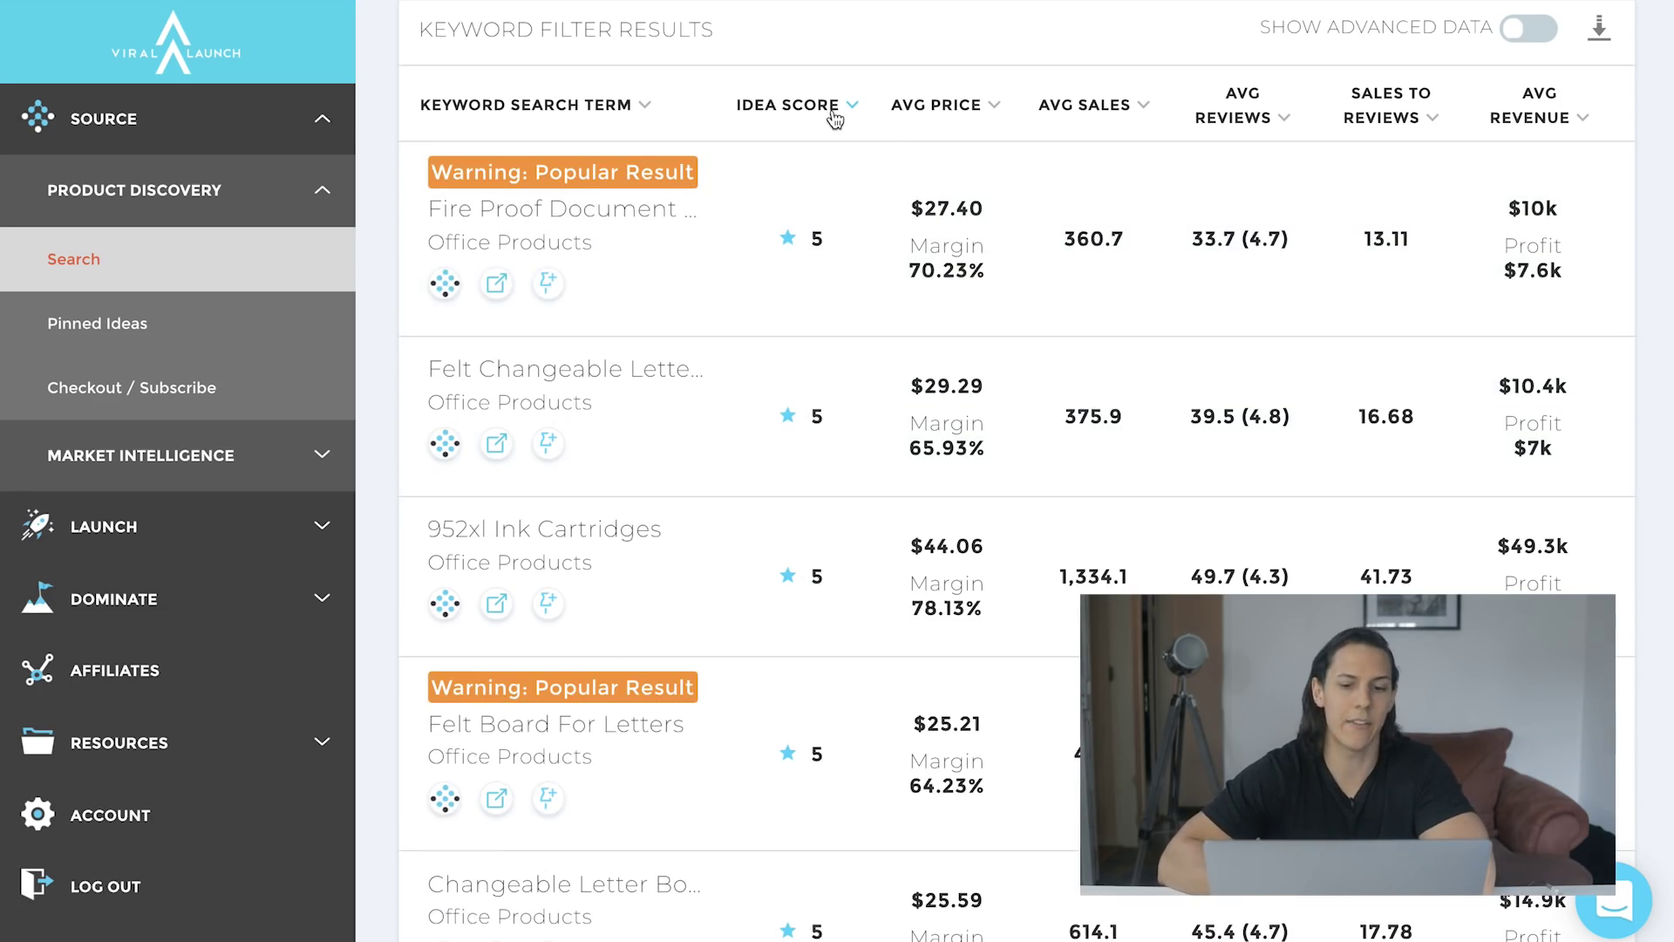
Step: Look through the Office Products keyword results ranked by idea score, comparing their prices, sales and reviews
{"action": "scroll", "coordinate": [766, 550], "scroll_direction": "down", "scroll_amount": 4}
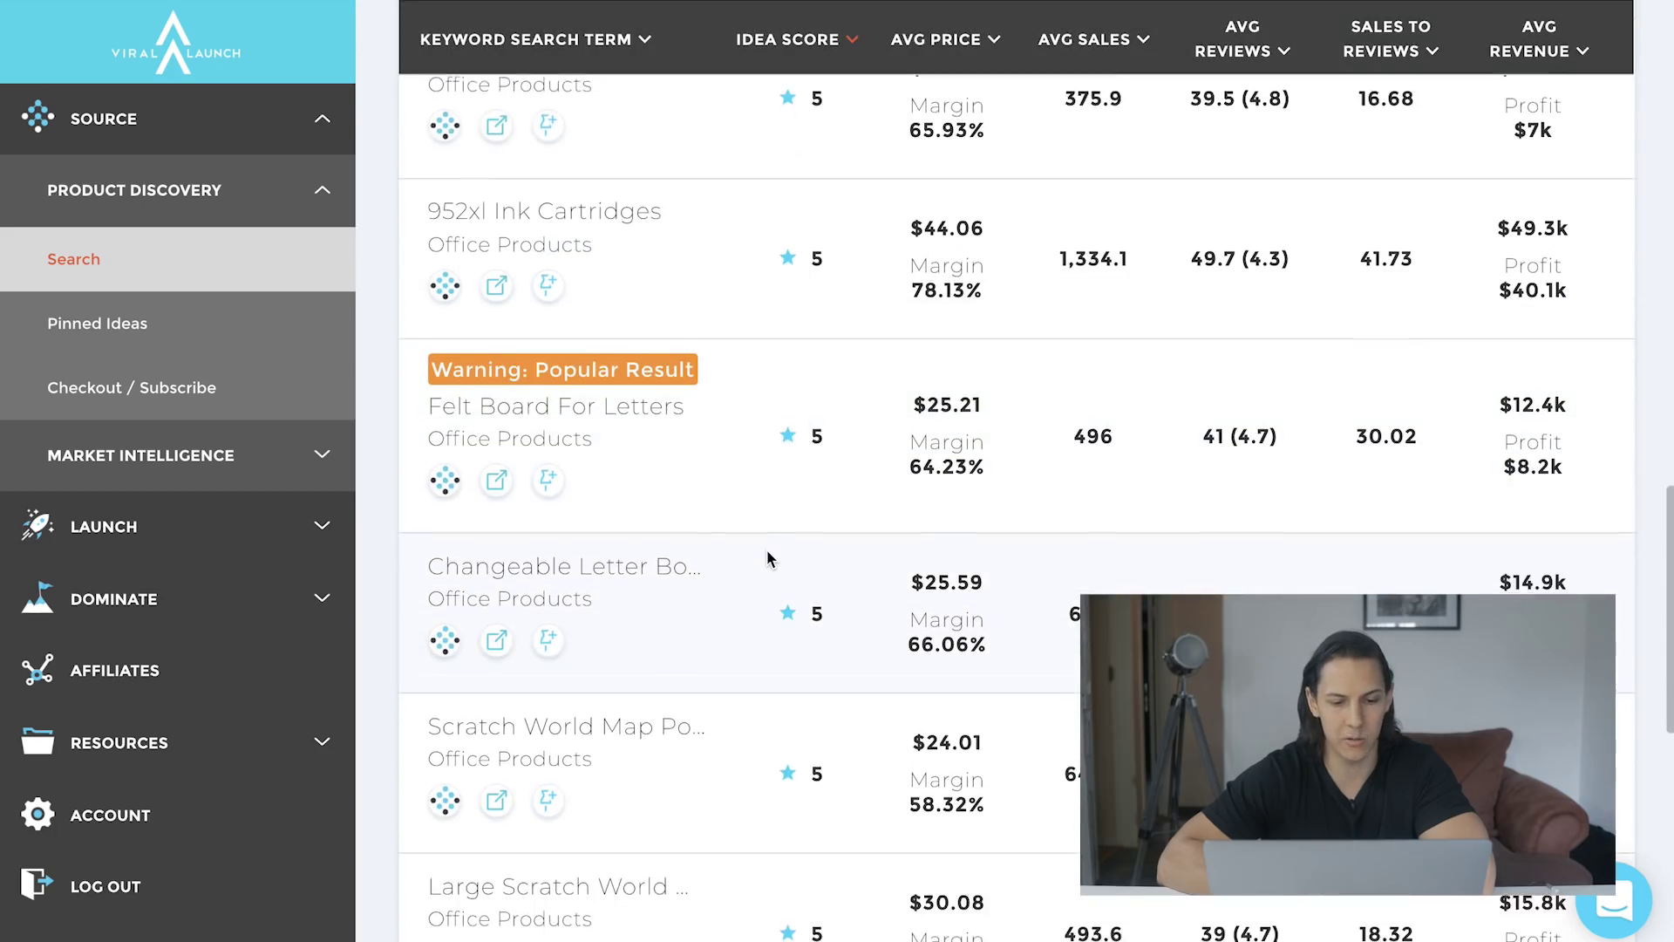
{"action": "scroll", "coordinate": [766, 552], "scroll_direction": "down", "scroll_amount": 1}
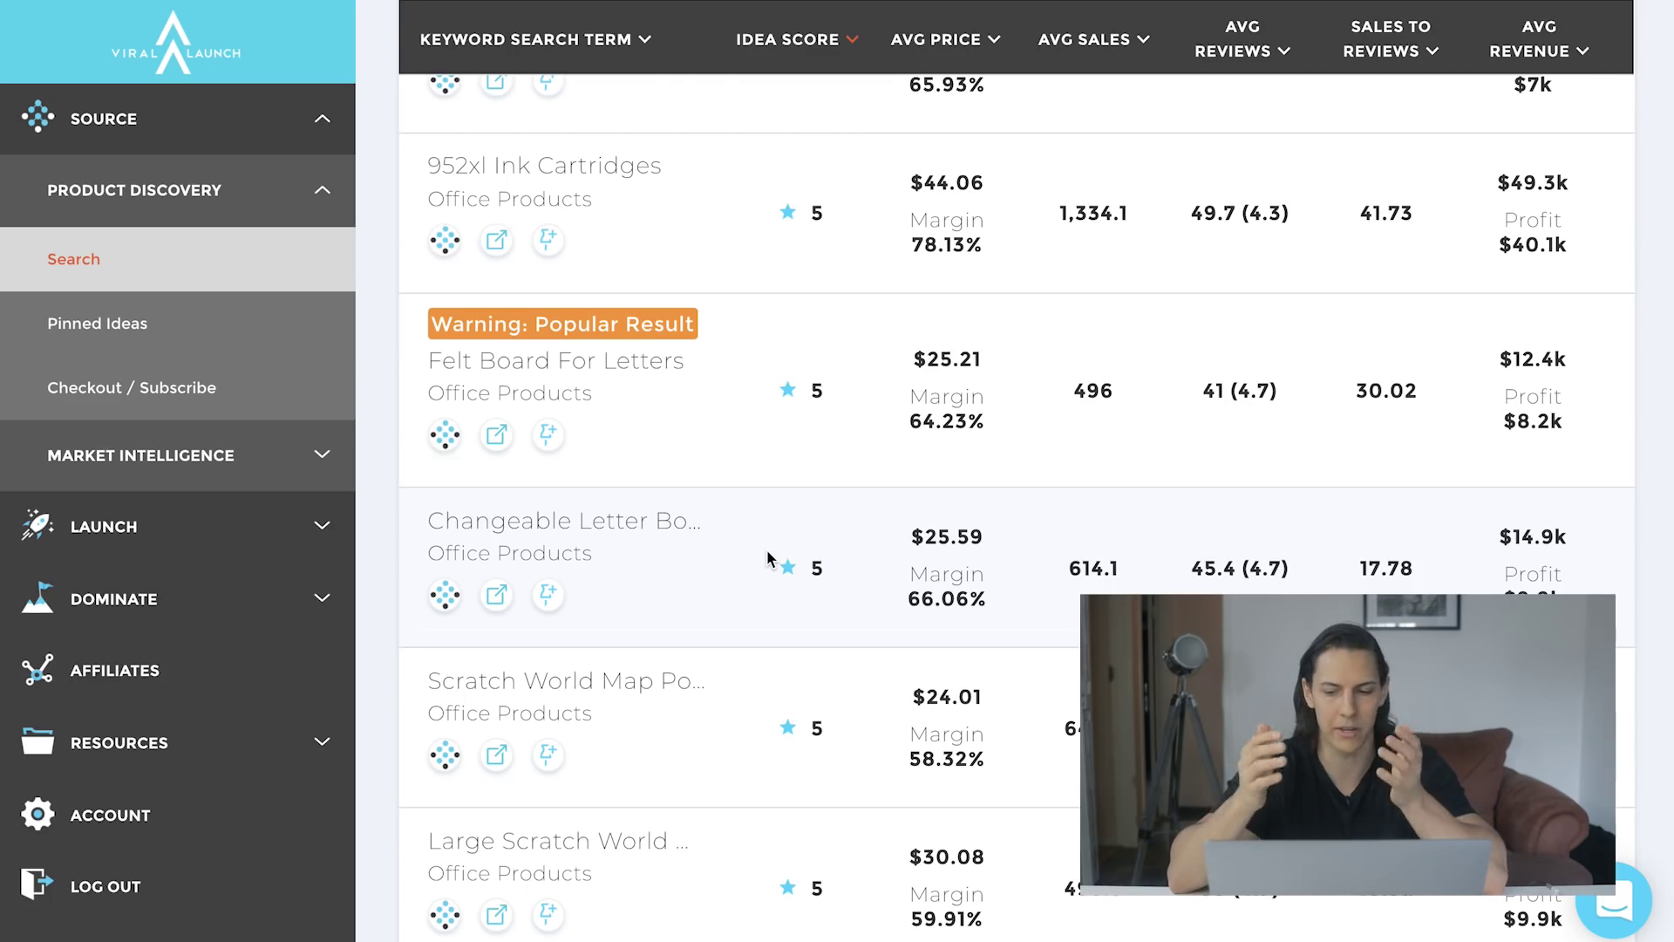
{"action": "scroll", "coordinate": [1475, 334], "scroll_direction": "up", "scroll_amount": 2}
{"action": "scroll", "coordinate": [1476, 335], "scroll_direction": "down", "scroll_amount": 1}
{"action": "scroll", "coordinate": [1532, 310], "scroll_direction": "down", "scroll_amount": 2}
{"action": "scroll", "coordinate": [1531, 319], "scroll_direction": "down", "scroll_amount": 1}
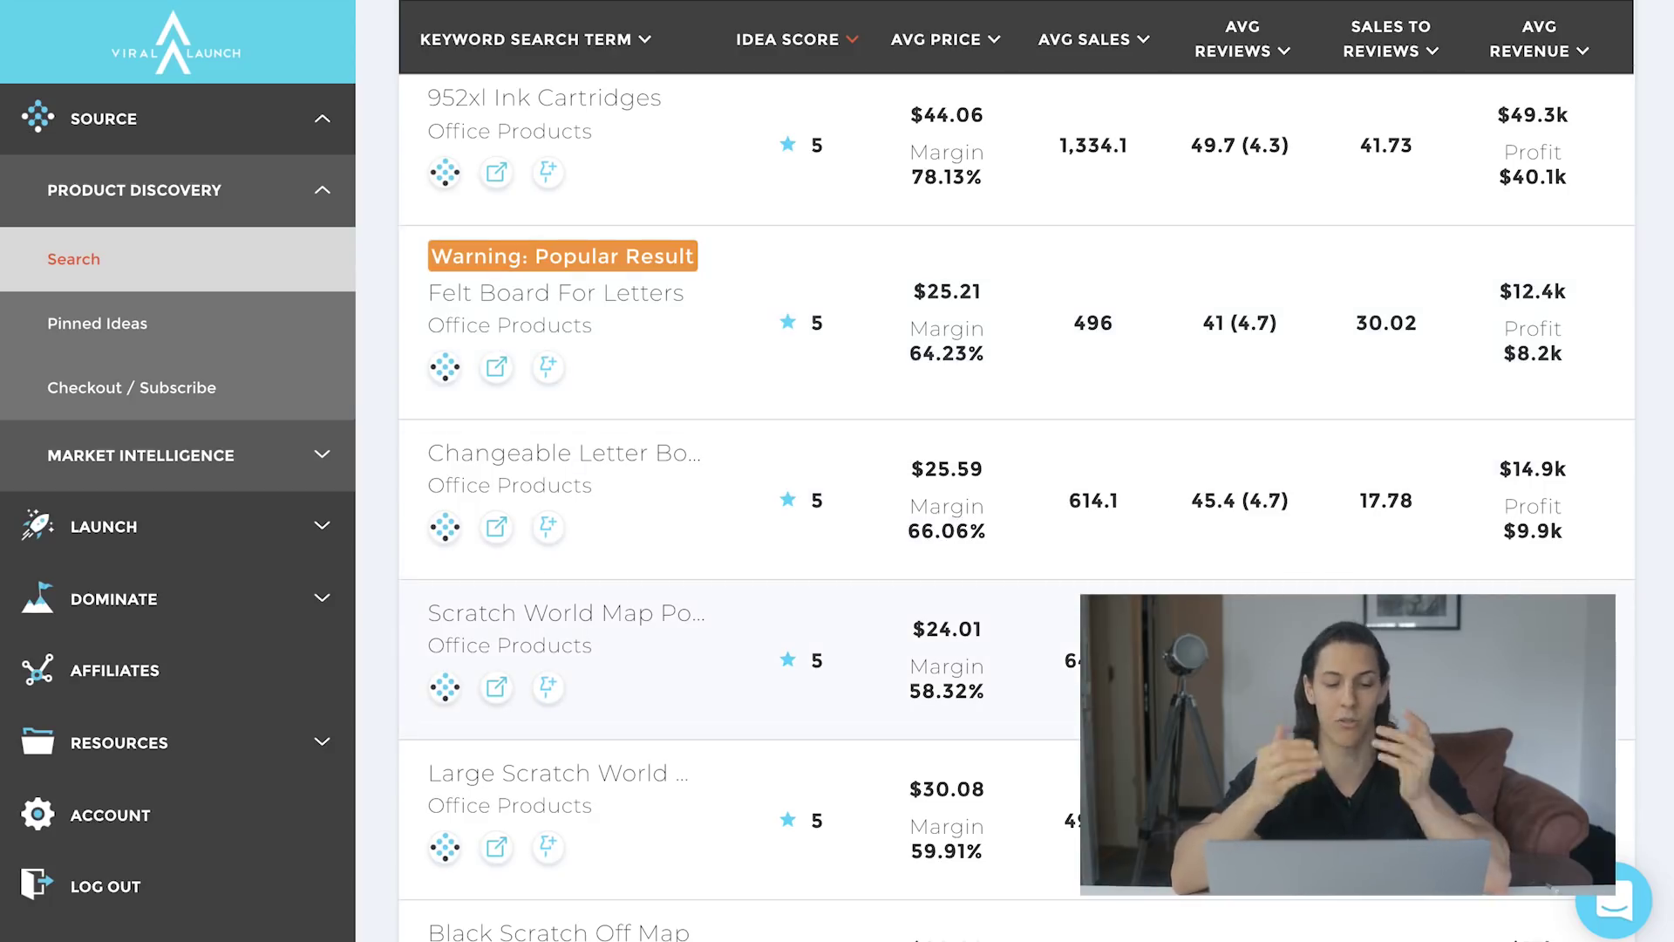
{"action": "scroll", "coordinate": [1192, 174], "scroll_direction": "up", "scroll_amount": 10}
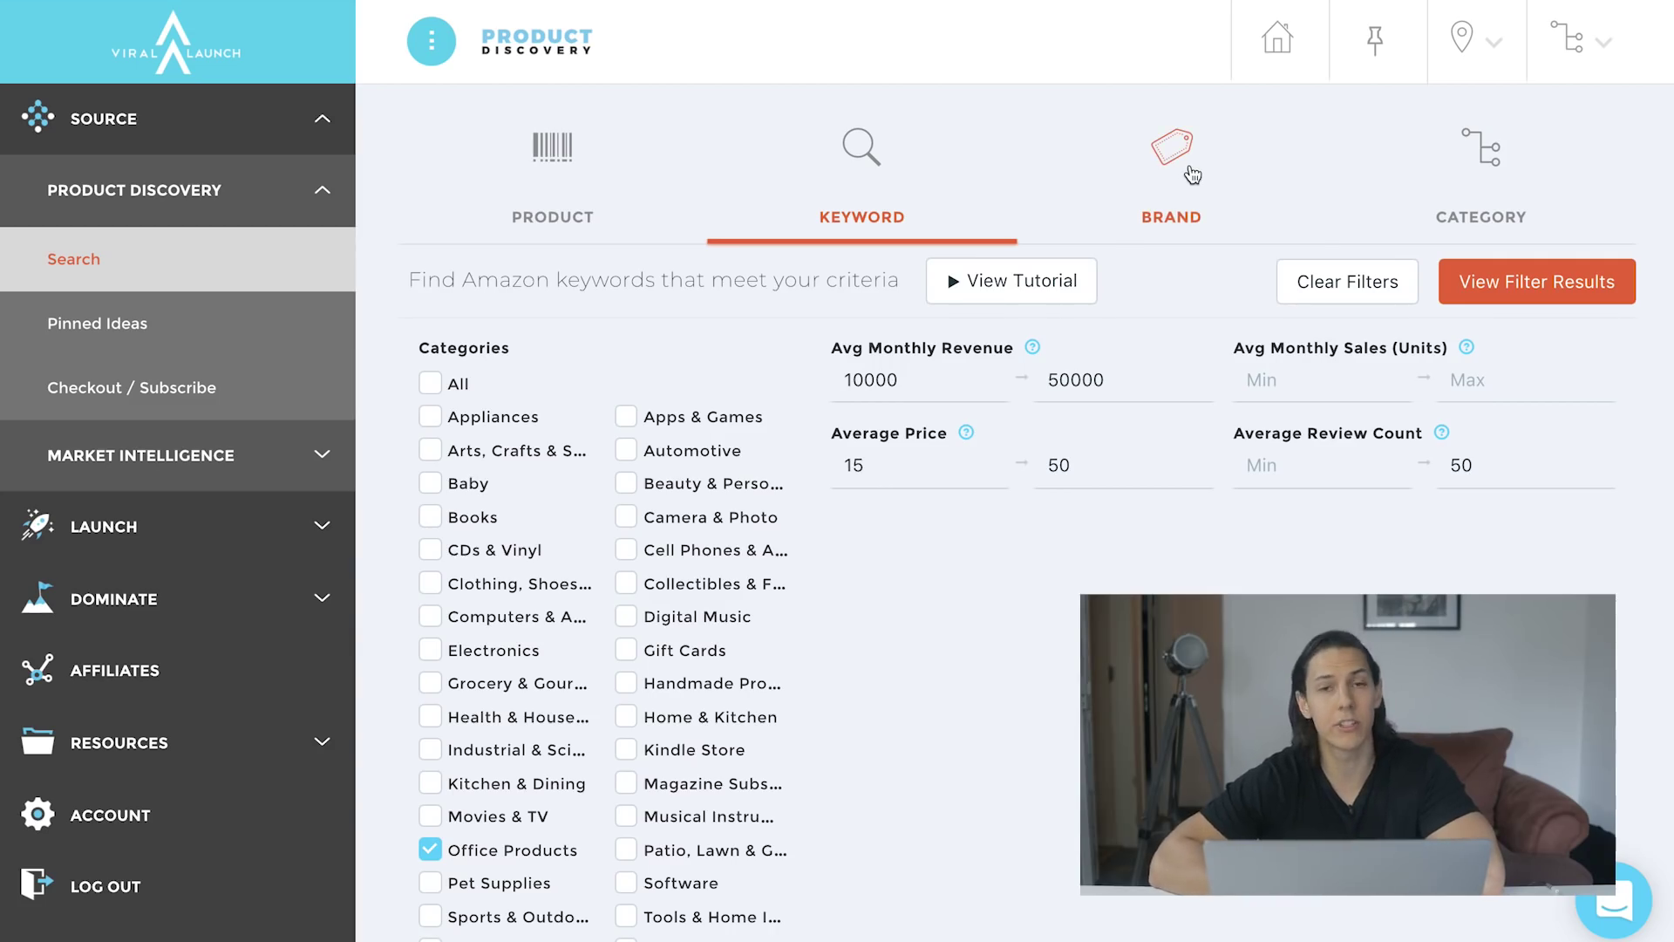
Step: Check the Growth Rate options and advanced filters of the brand search and show its filter results
{"action": "left_click", "coordinate": [1192, 175]}
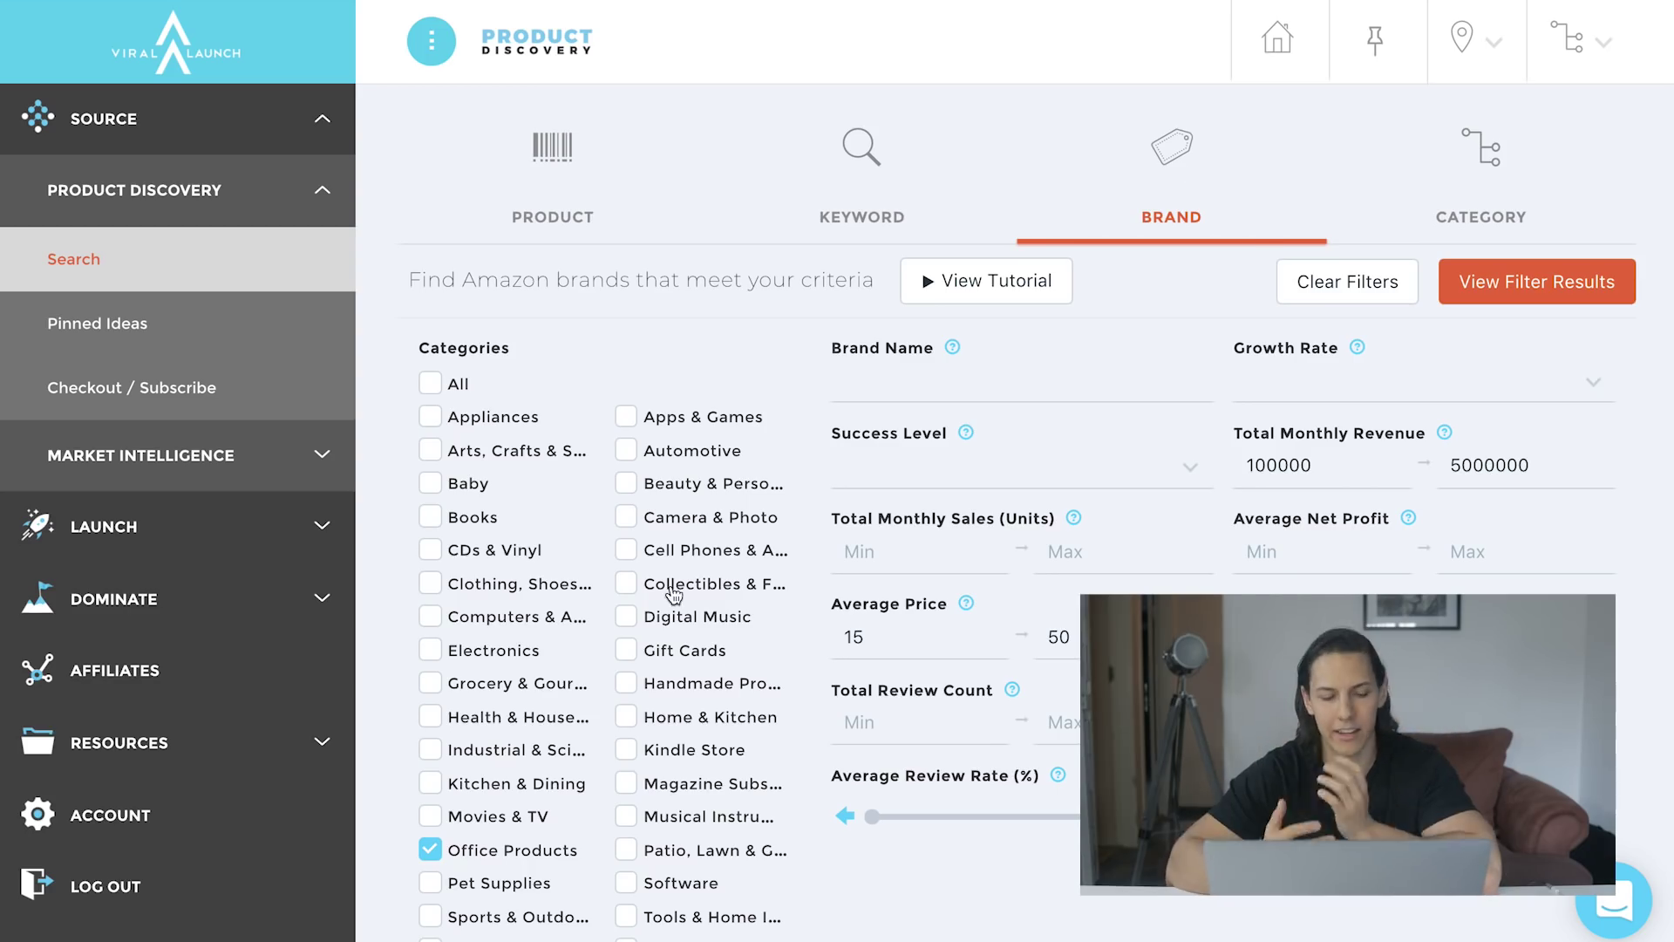
{"action": "scroll", "coordinate": [1003, 436], "scroll_direction": "down", "scroll_amount": 2}
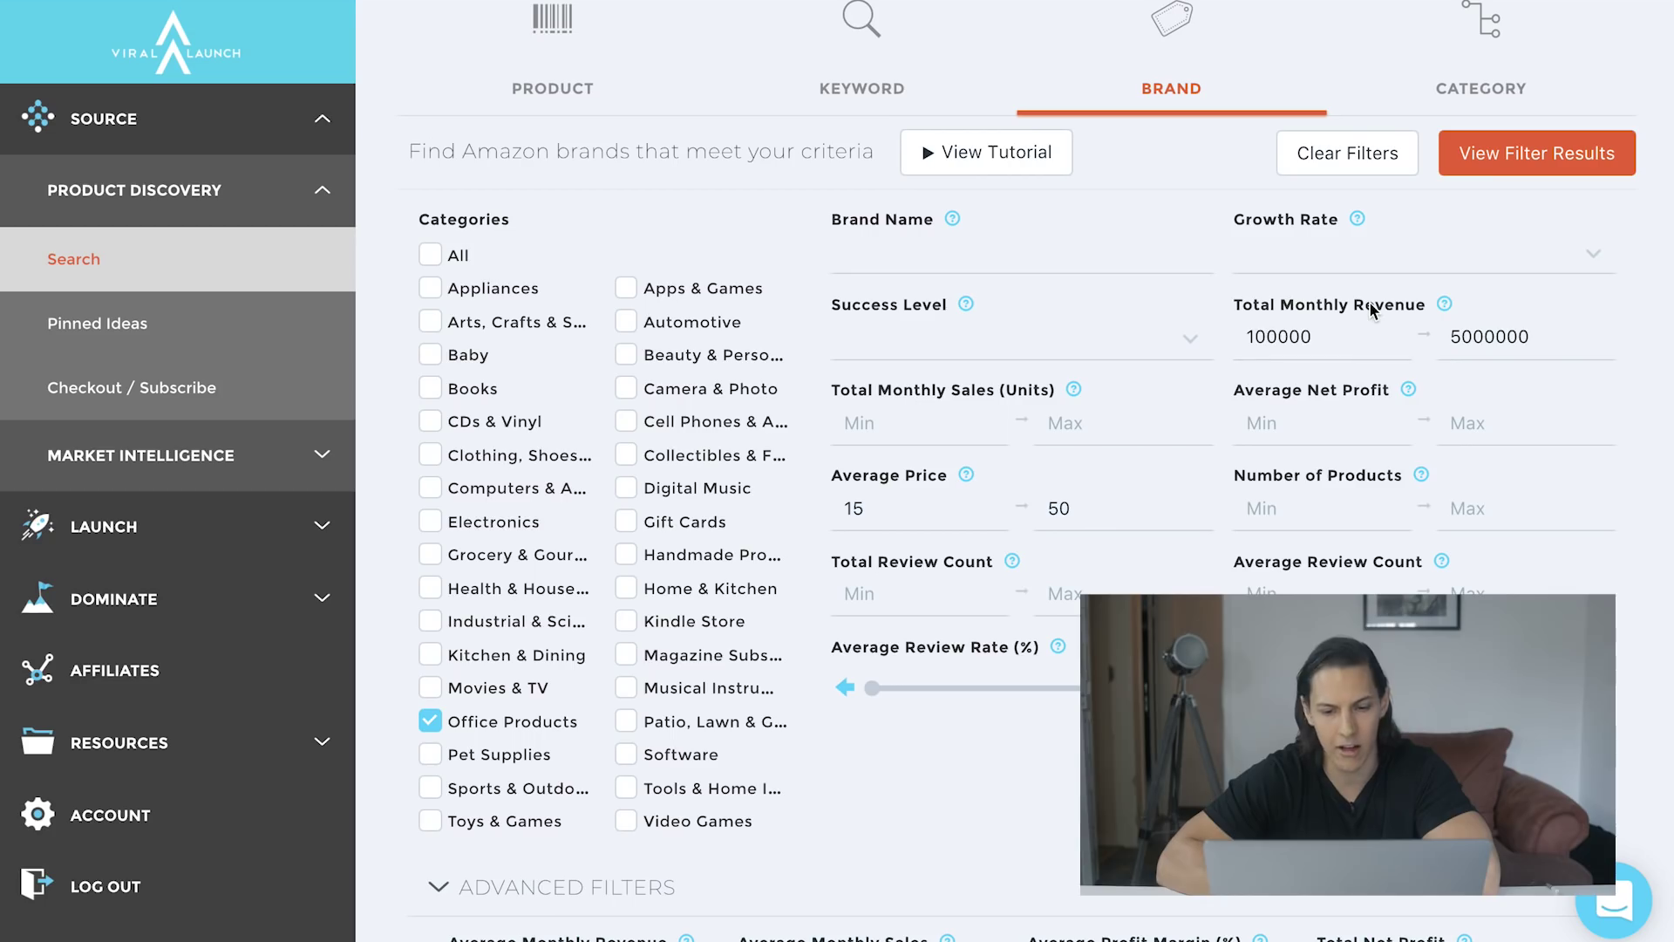
{"action": "left_click", "coordinate": [1422, 262]}
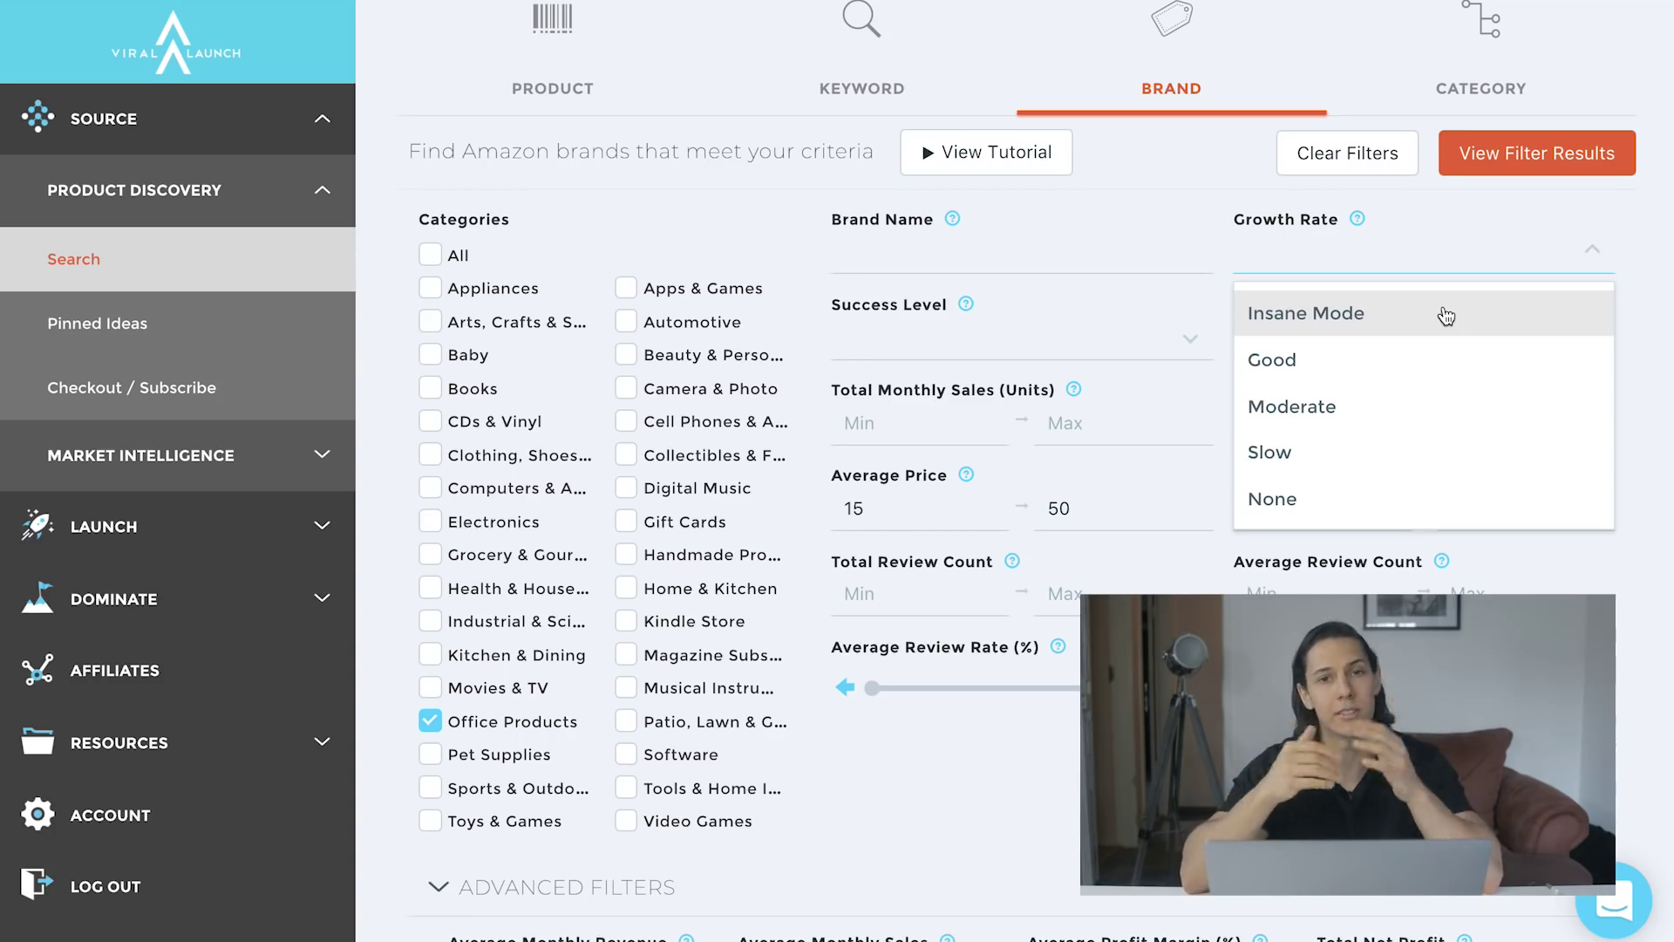
{"action": "scroll", "coordinate": [1432, 343], "scroll_direction": "down", "scroll_amount": 7}
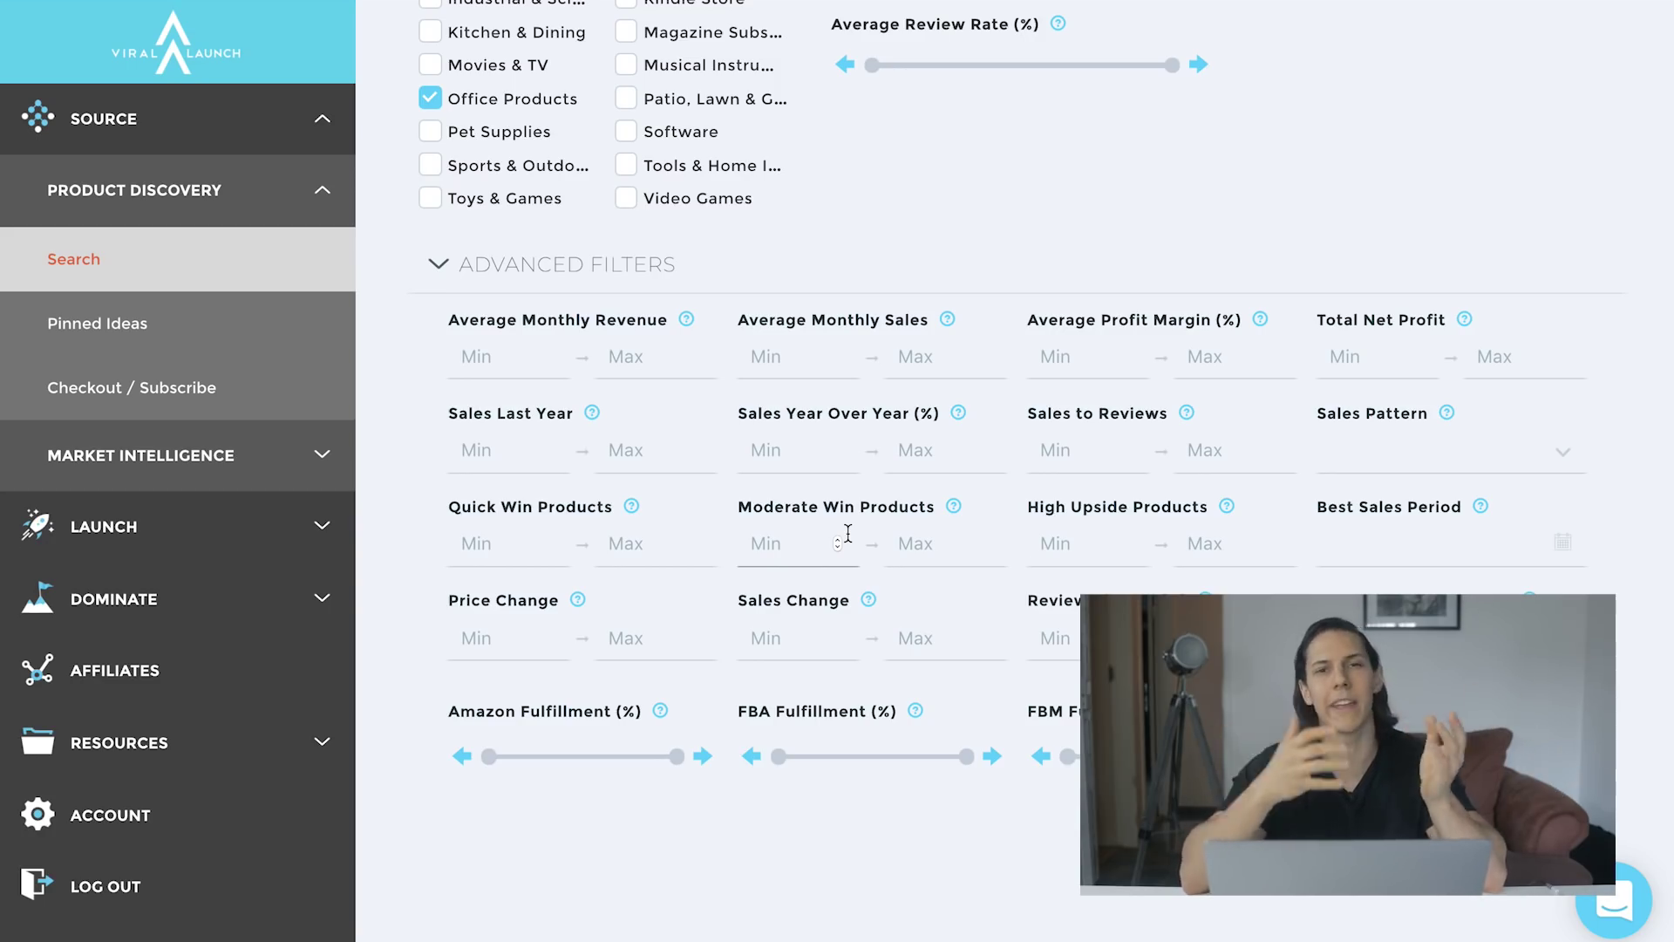
{"action": "left_click", "coordinate": [1513, 828]}
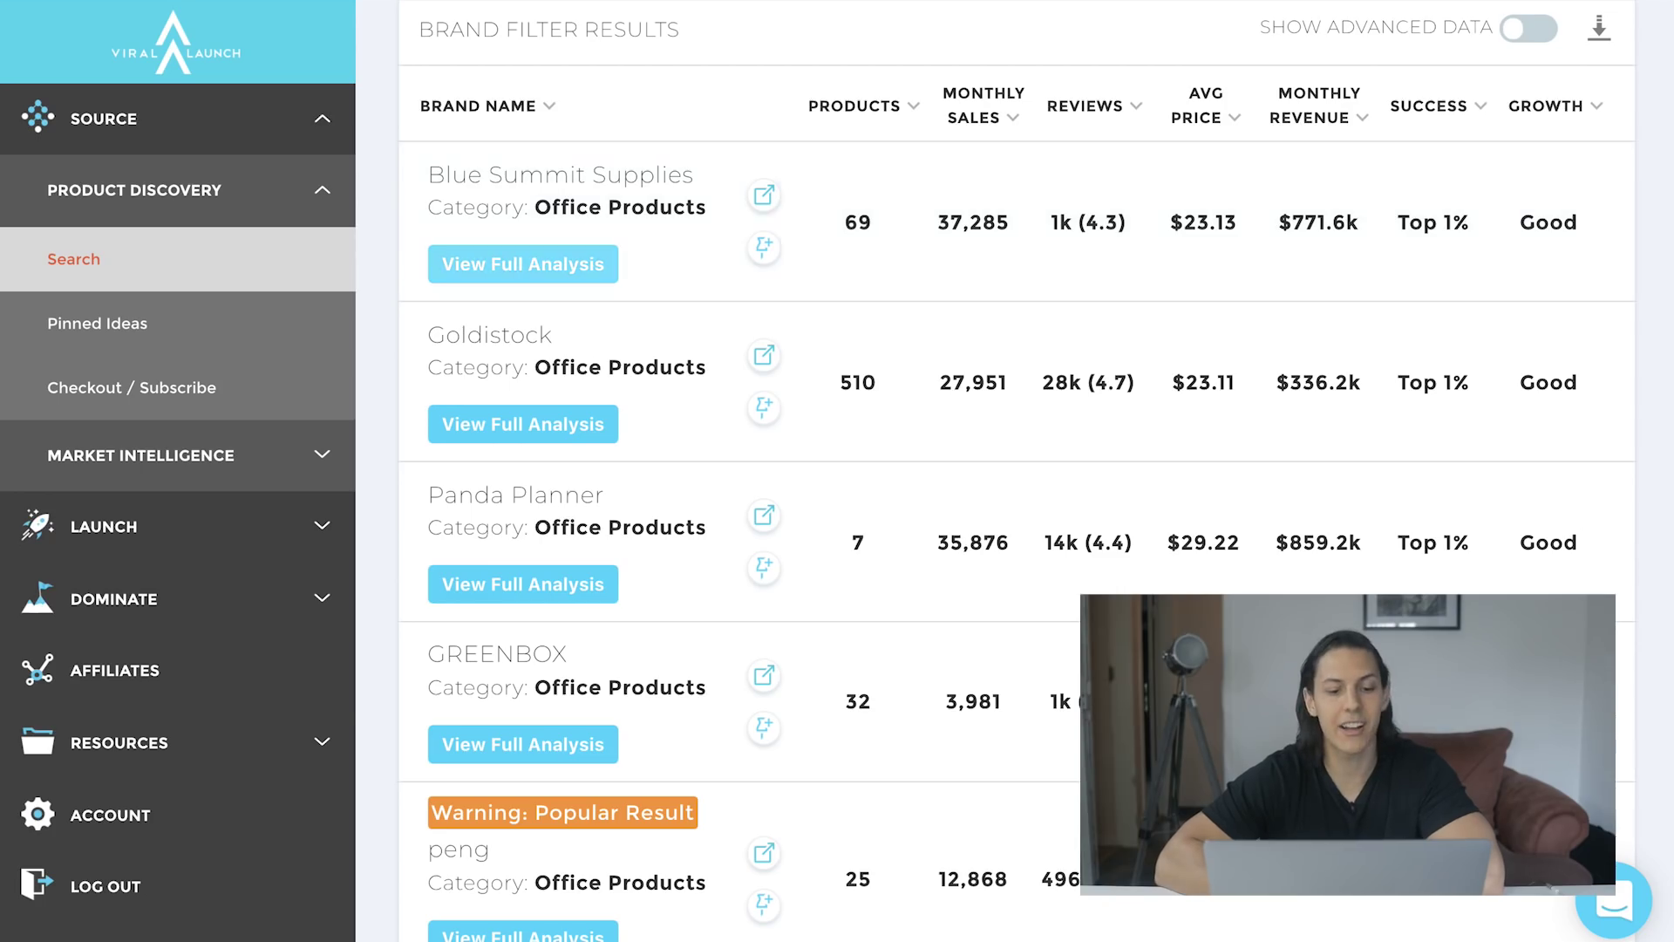
Step: Open the full analysis of the Blue Summit Supplies brand and skim through the whole report
{"action": "left_click", "coordinate": [524, 264]}
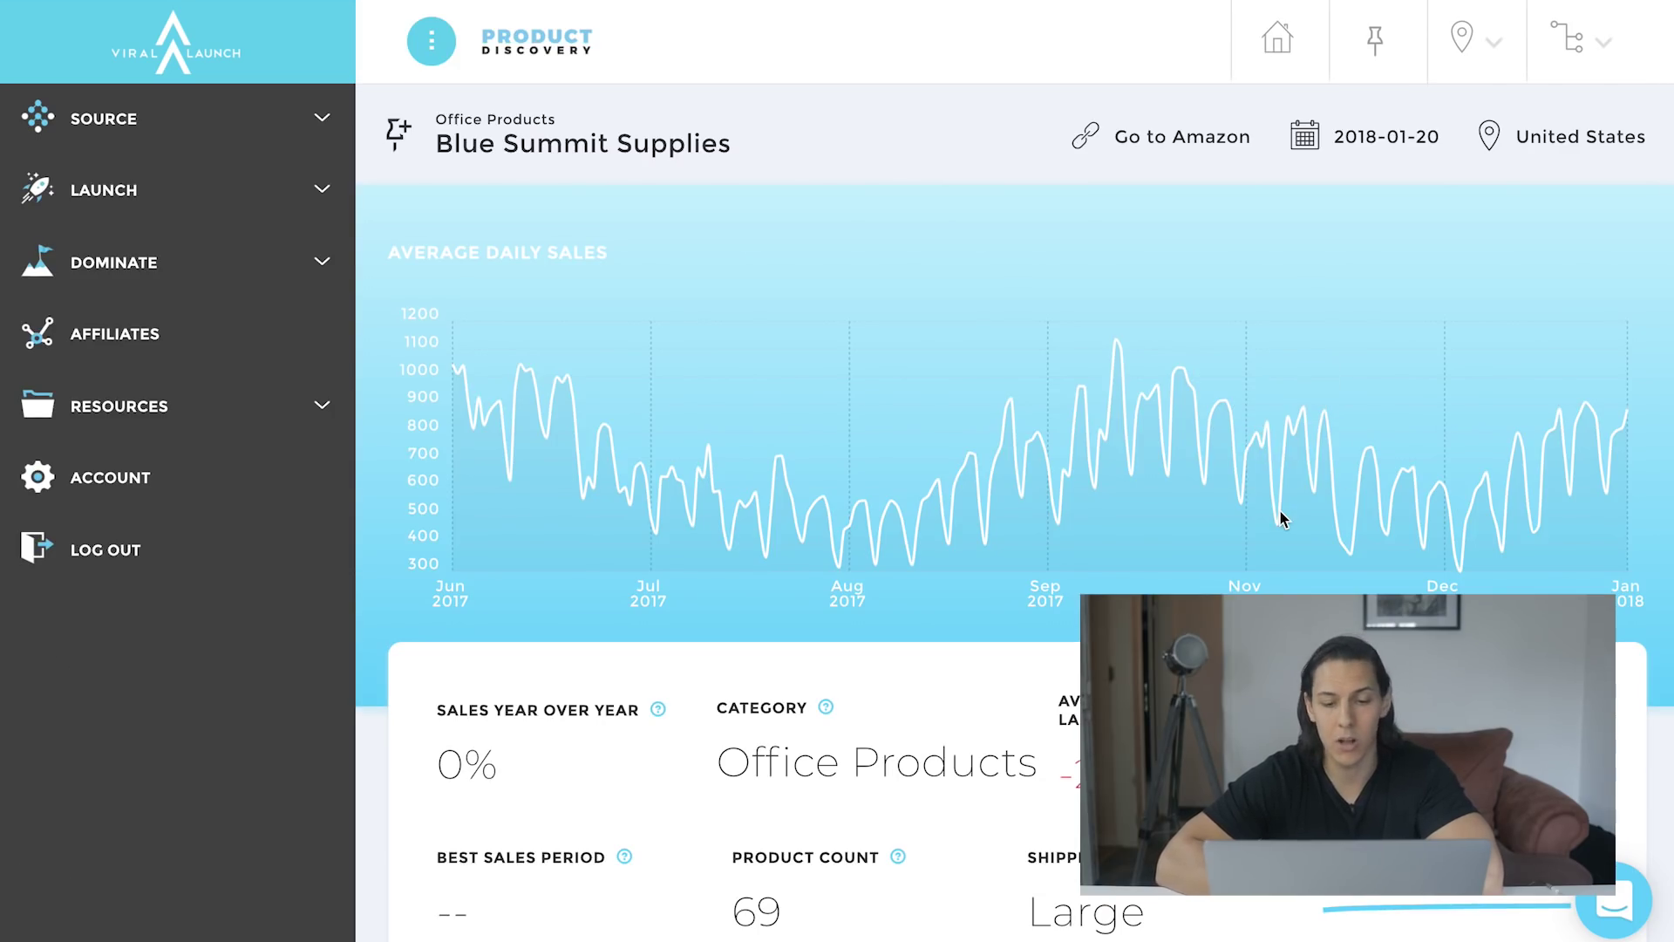
{"action": "scroll", "coordinate": [1279, 518], "scroll_direction": "down", "scroll_amount": 8}
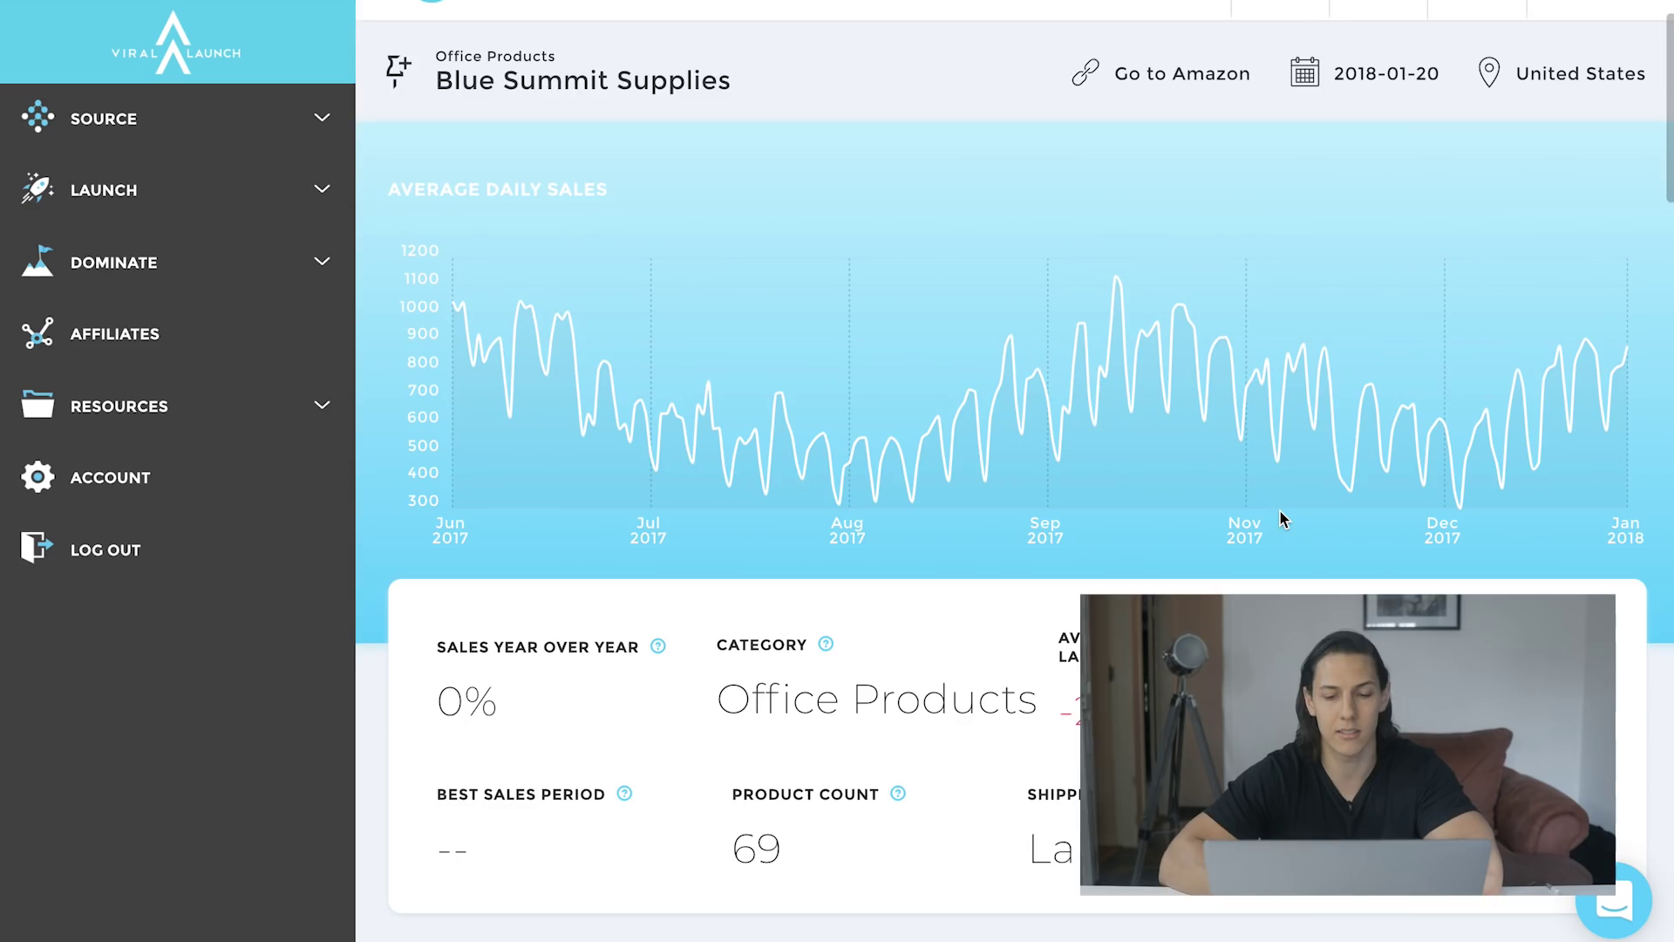
{"action": "scroll", "coordinate": [1281, 518], "scroll_direction": "down", "scroll_amount": 5}
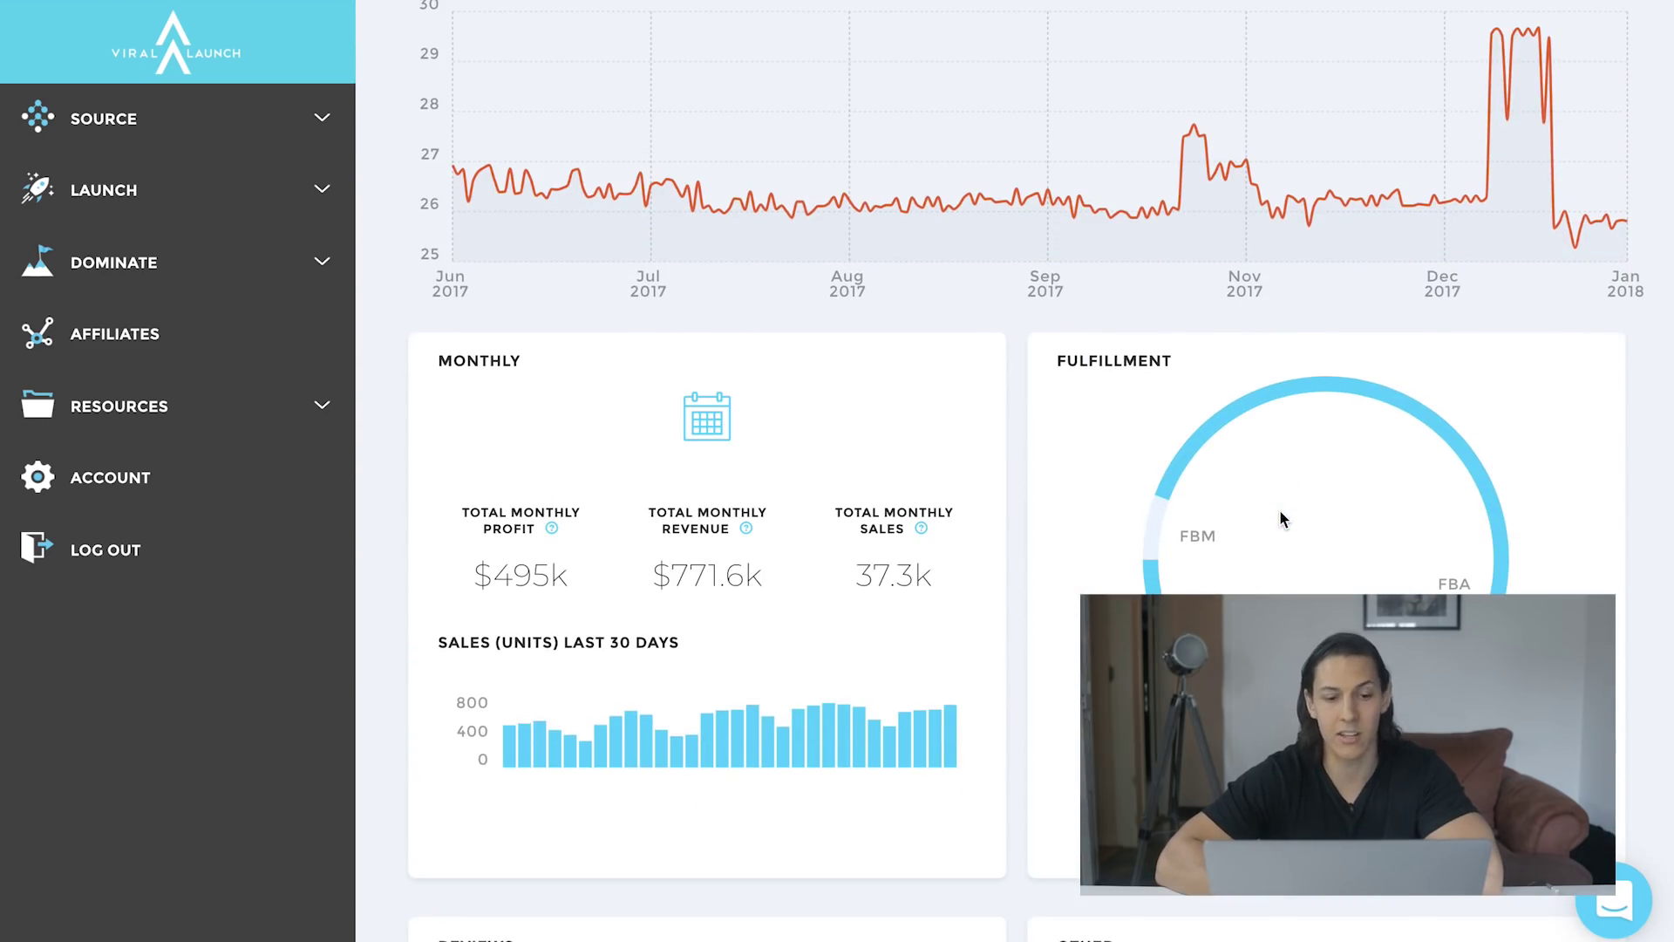
{"action": "scroll", "coordinate": [1279, 518], "scroll_direction": "up", "scroll_amount": 10}
{"action": "scroll", "coordinate": [1280, 518], "scroll_direction": "down", "scroll_amount": 15}
{"action": "scroll", "coordinate": [1280, 518], "scroll_direction": "down", "scroll_amount": 3}
{"action": "scroll", "coordinate": [1279, 518], "scroll_direction": "up", "scroll_amount": 1}
{"action": "scroll", "coordinate": [1280, 518], "scroll_direction": "down", "scroll_amount": 6}
{"action": "scroll", "coordinate": [1279, 518], "scroll_direction": "up", "scroll_amount": 20}
{"action": "scroll", "coordinate": [1280, 519], "scroll_direction": "up", "scroll_amount": 6}
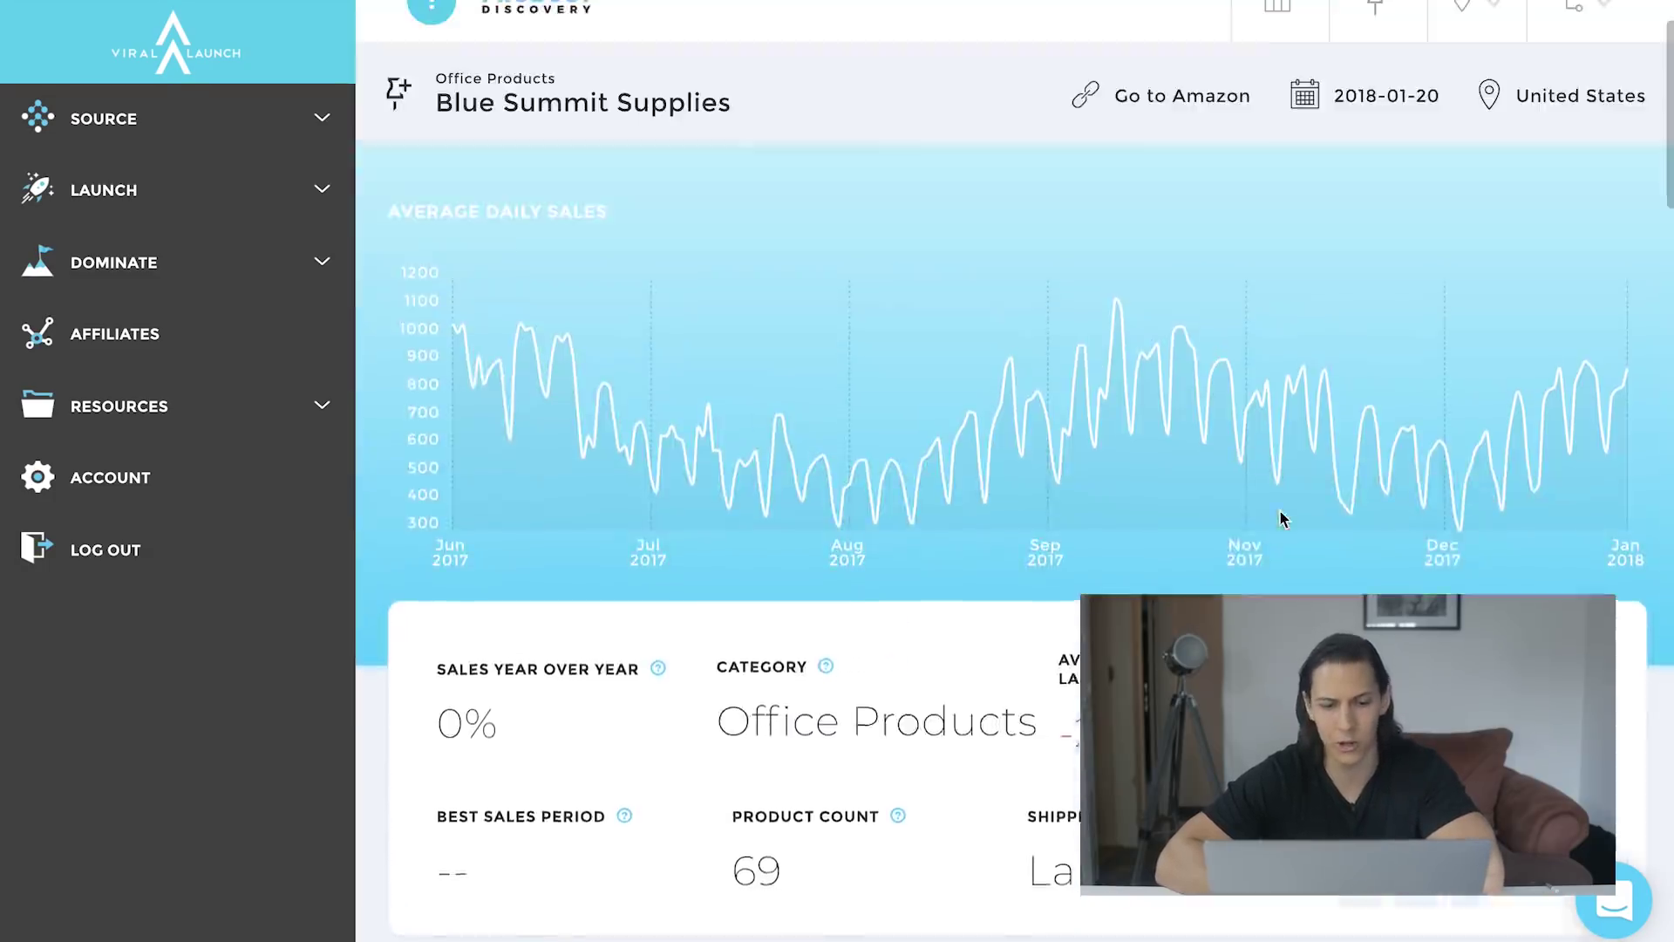
Step: Examine the brand's sales distribution, average sales price history, monthly figures, fulfillment split and review statistics
{"action": "scroll", "coordinate": [1280, 519], "scroll_direction": "down", "scroll_amount": 3}
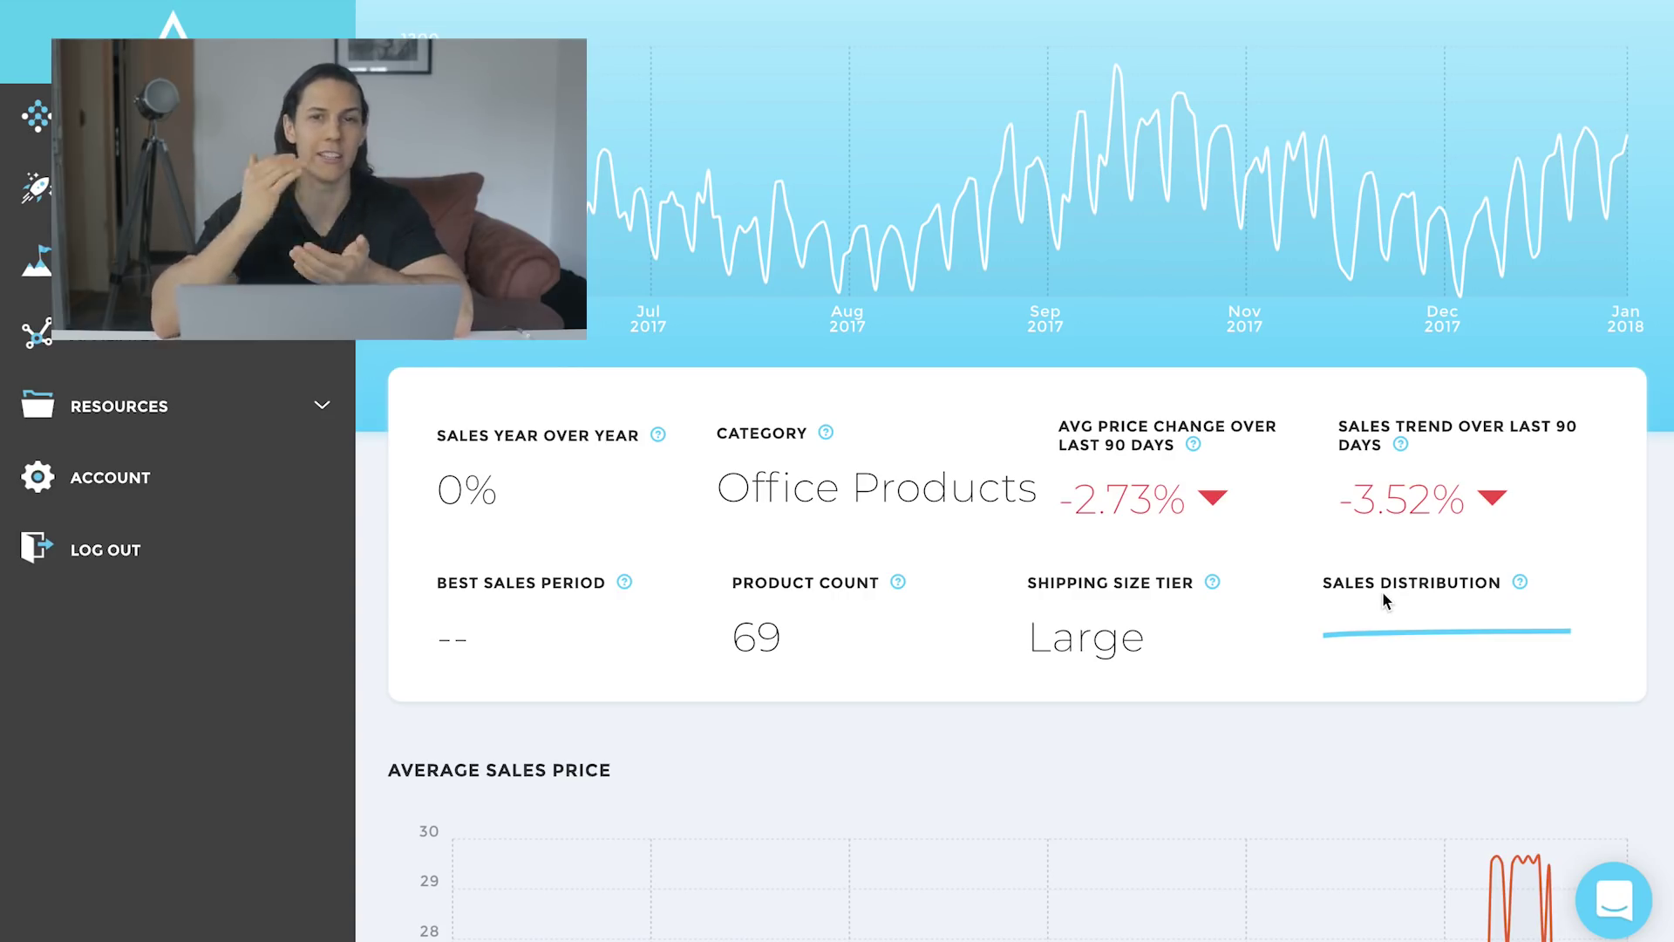
{"action": "scroll", "coordinate": [1383, 591], "scroll_direction": "down", "scroll_amount": 6}
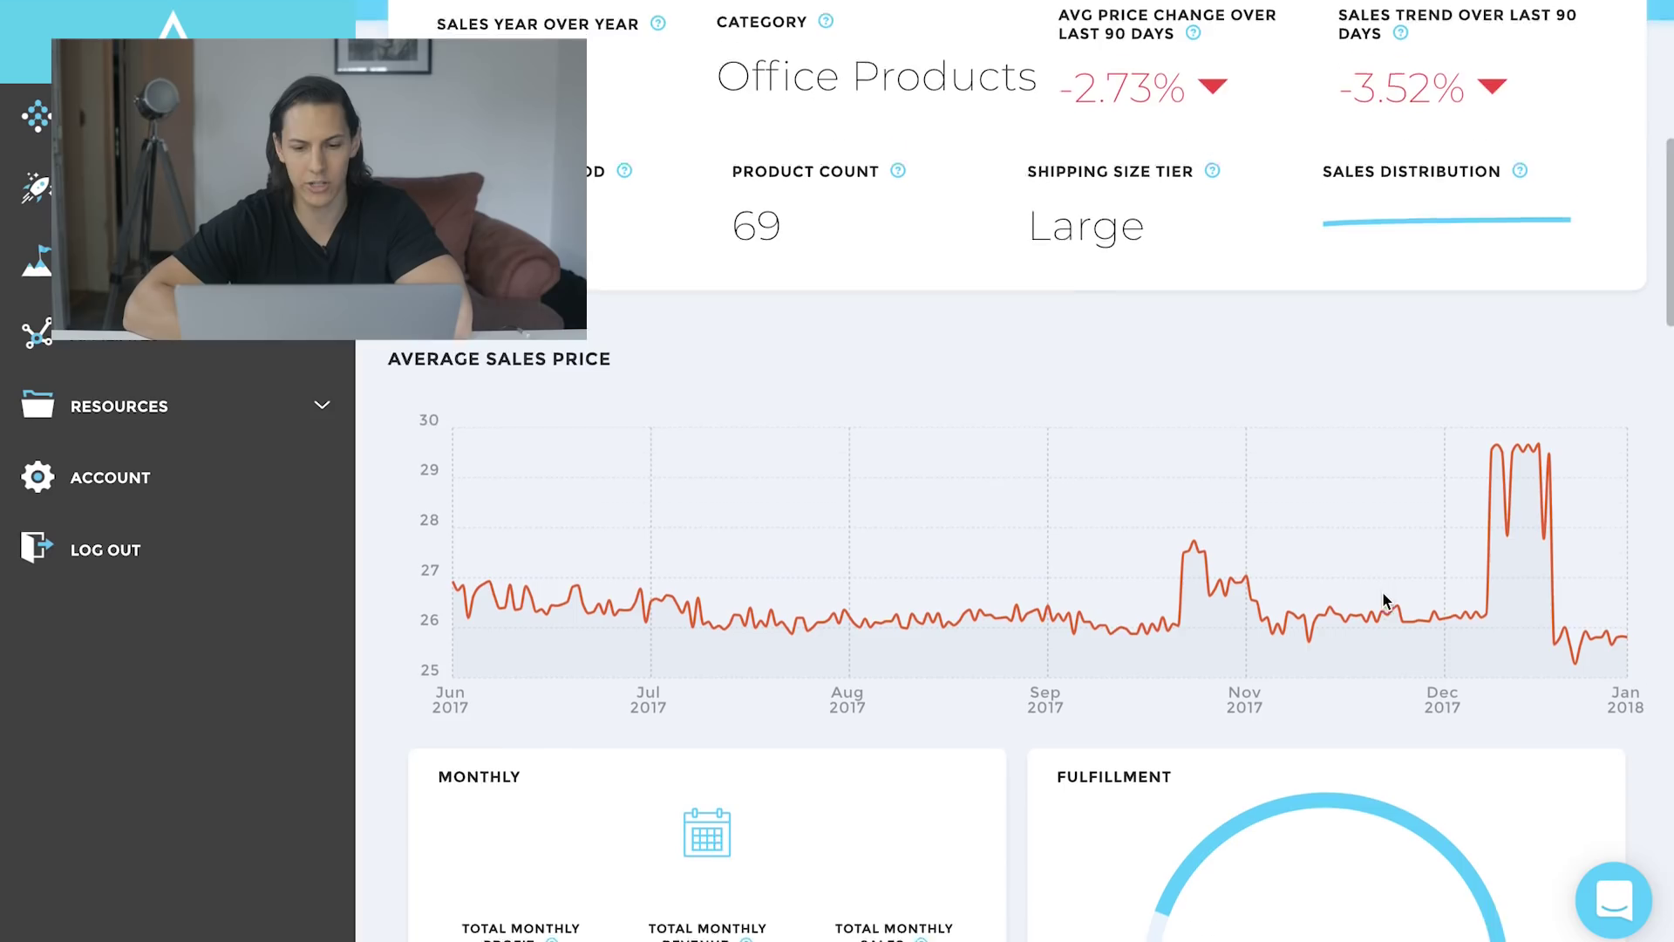
{"action": "scroll", "coordinate": [1383, 593], "scroll_direction": "down", "scroll_amount": 4}
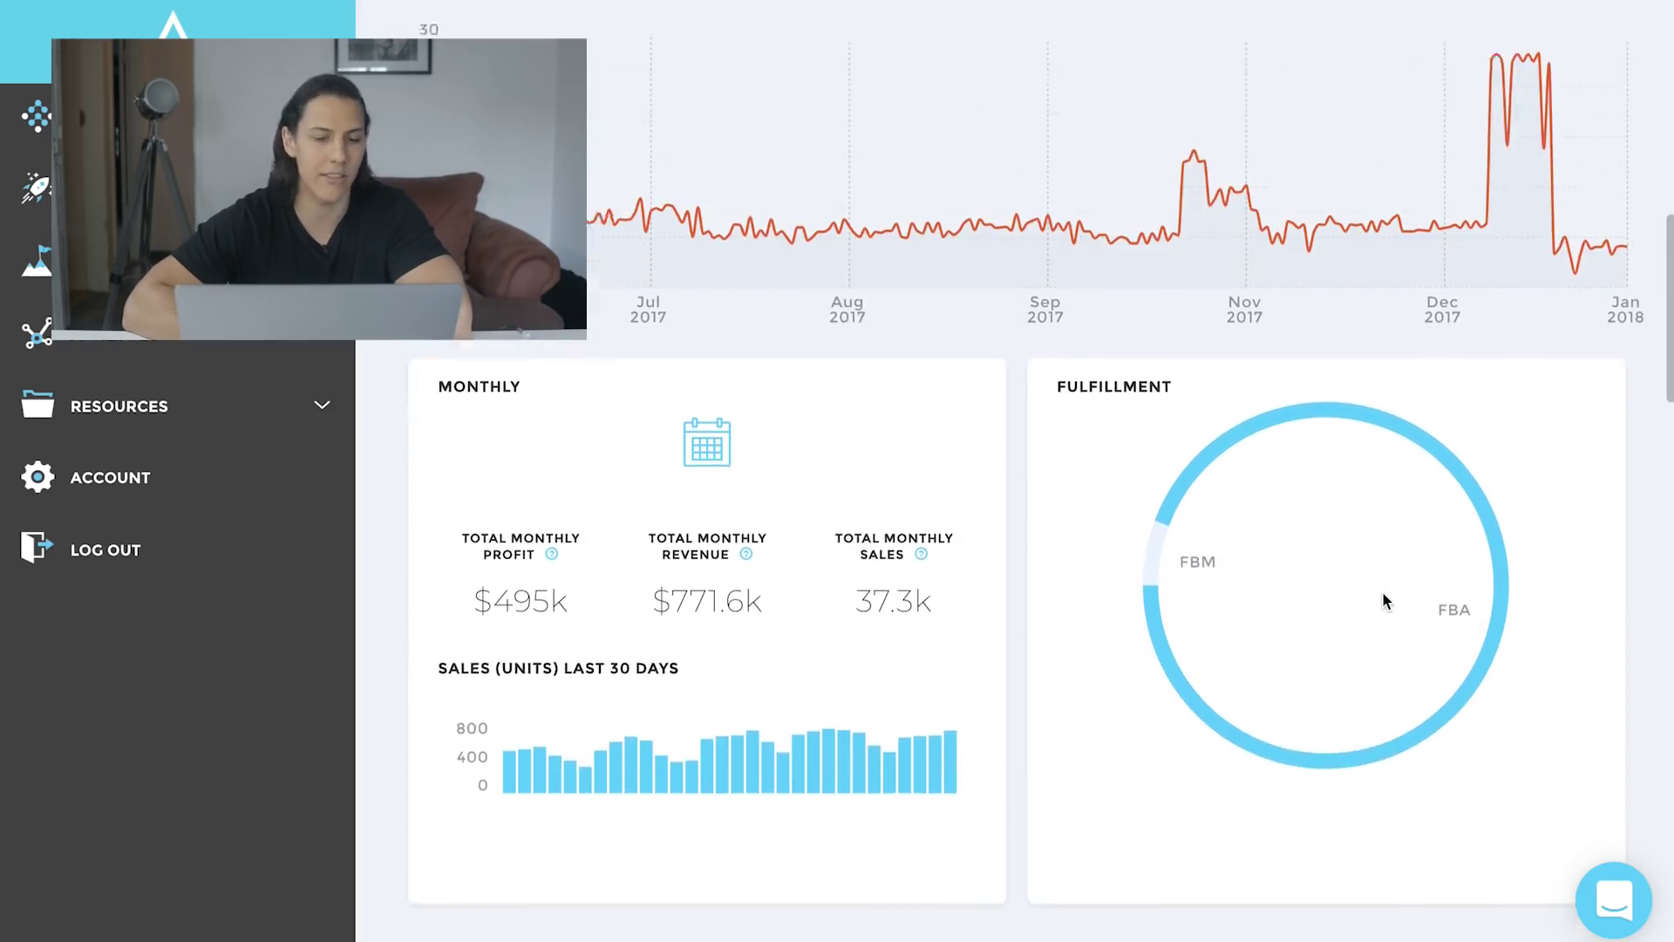
{"action": "scroll", "coordinate": [1384, 600], "scroll_direction": "down", "scroll_amount": 1}
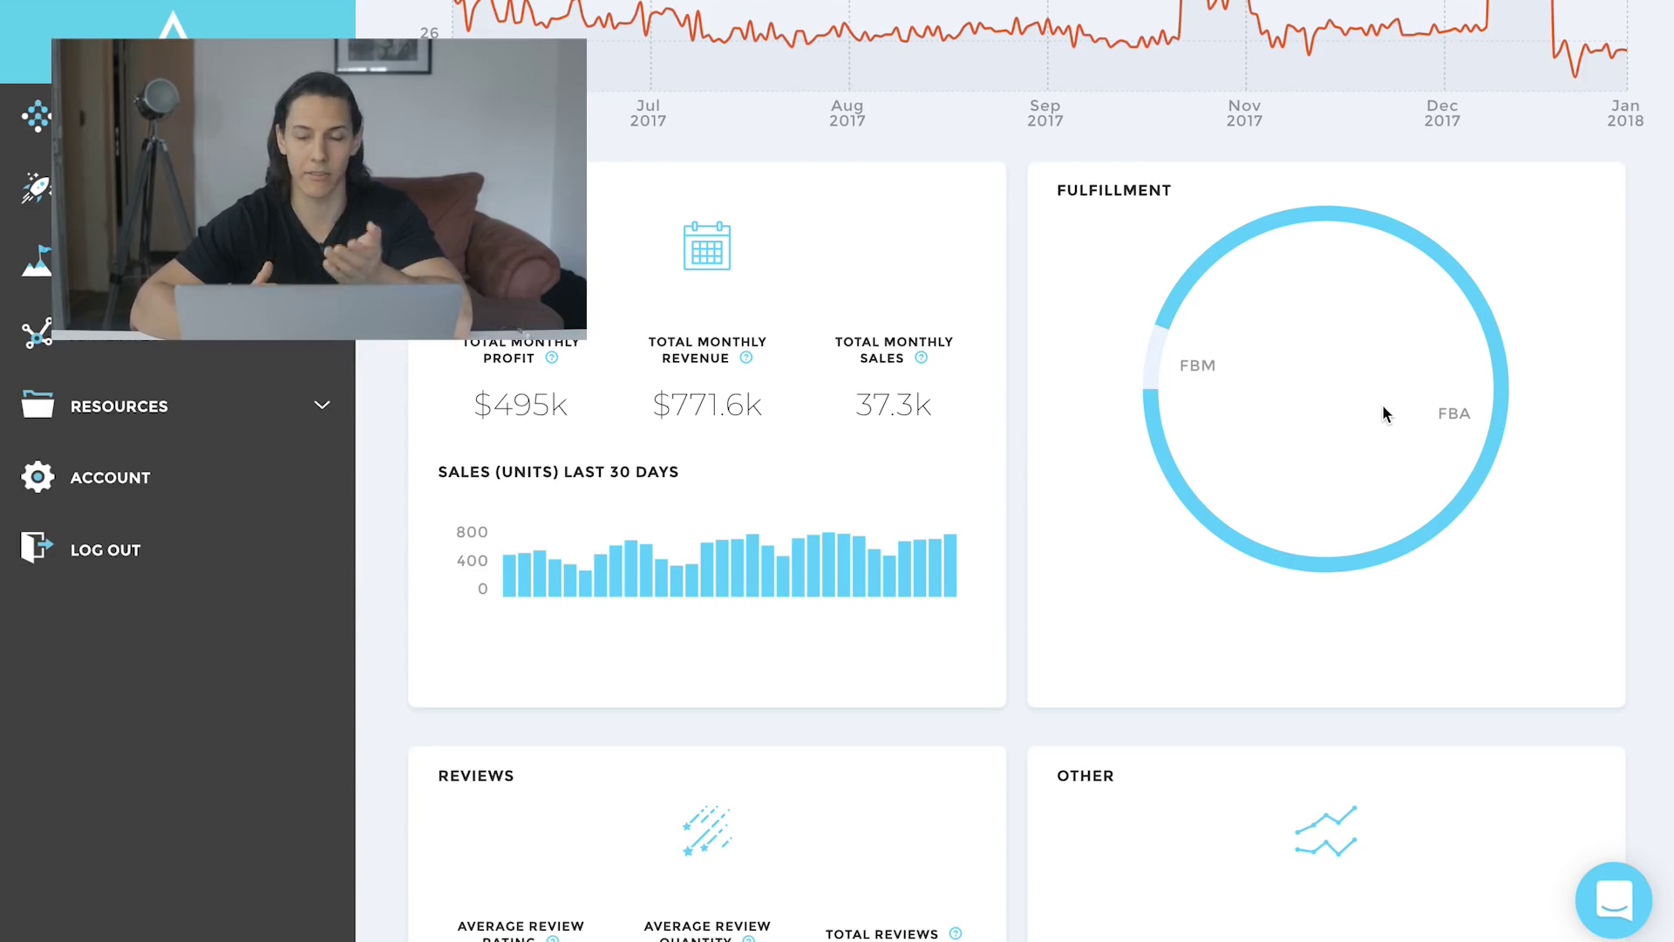
{"action": "scroll", "coordinate": [1384, 406], "scroll_direction": "down", "scroll_amount": 10}
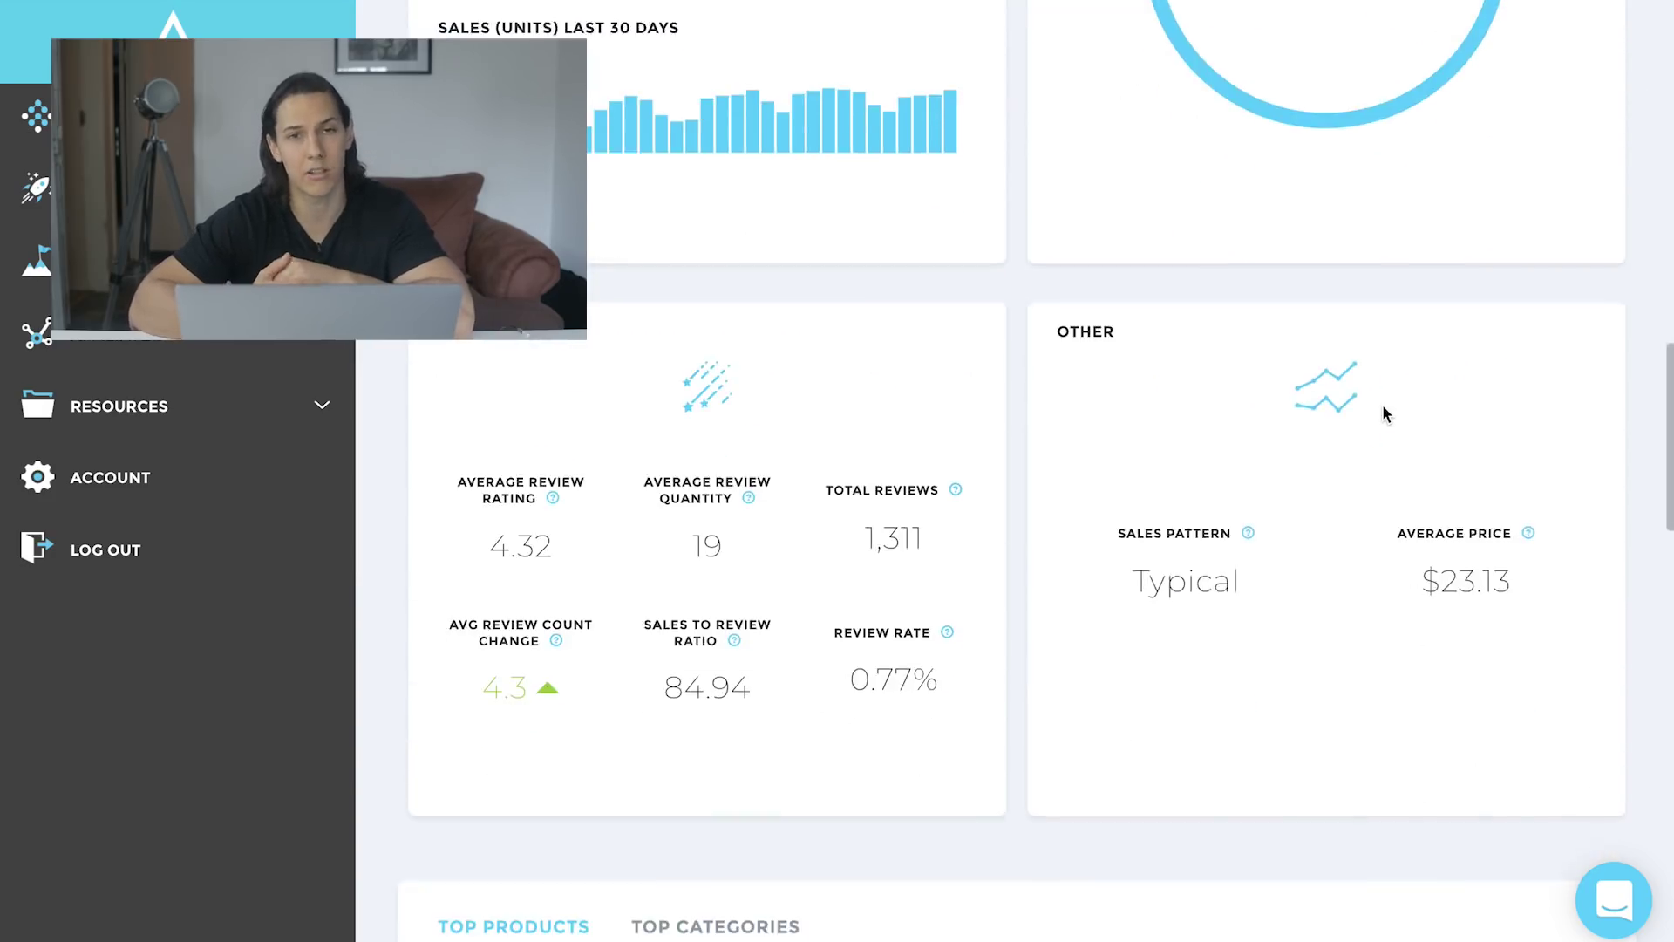
Step: Look through the Blue Summit Supplies brand's list of top products, comparing their sales, revenue, prices and reviews
{"action": "scroll", "coordinate": [1383, 414], "scroll_direction": "down", "scroll_amount": 5}
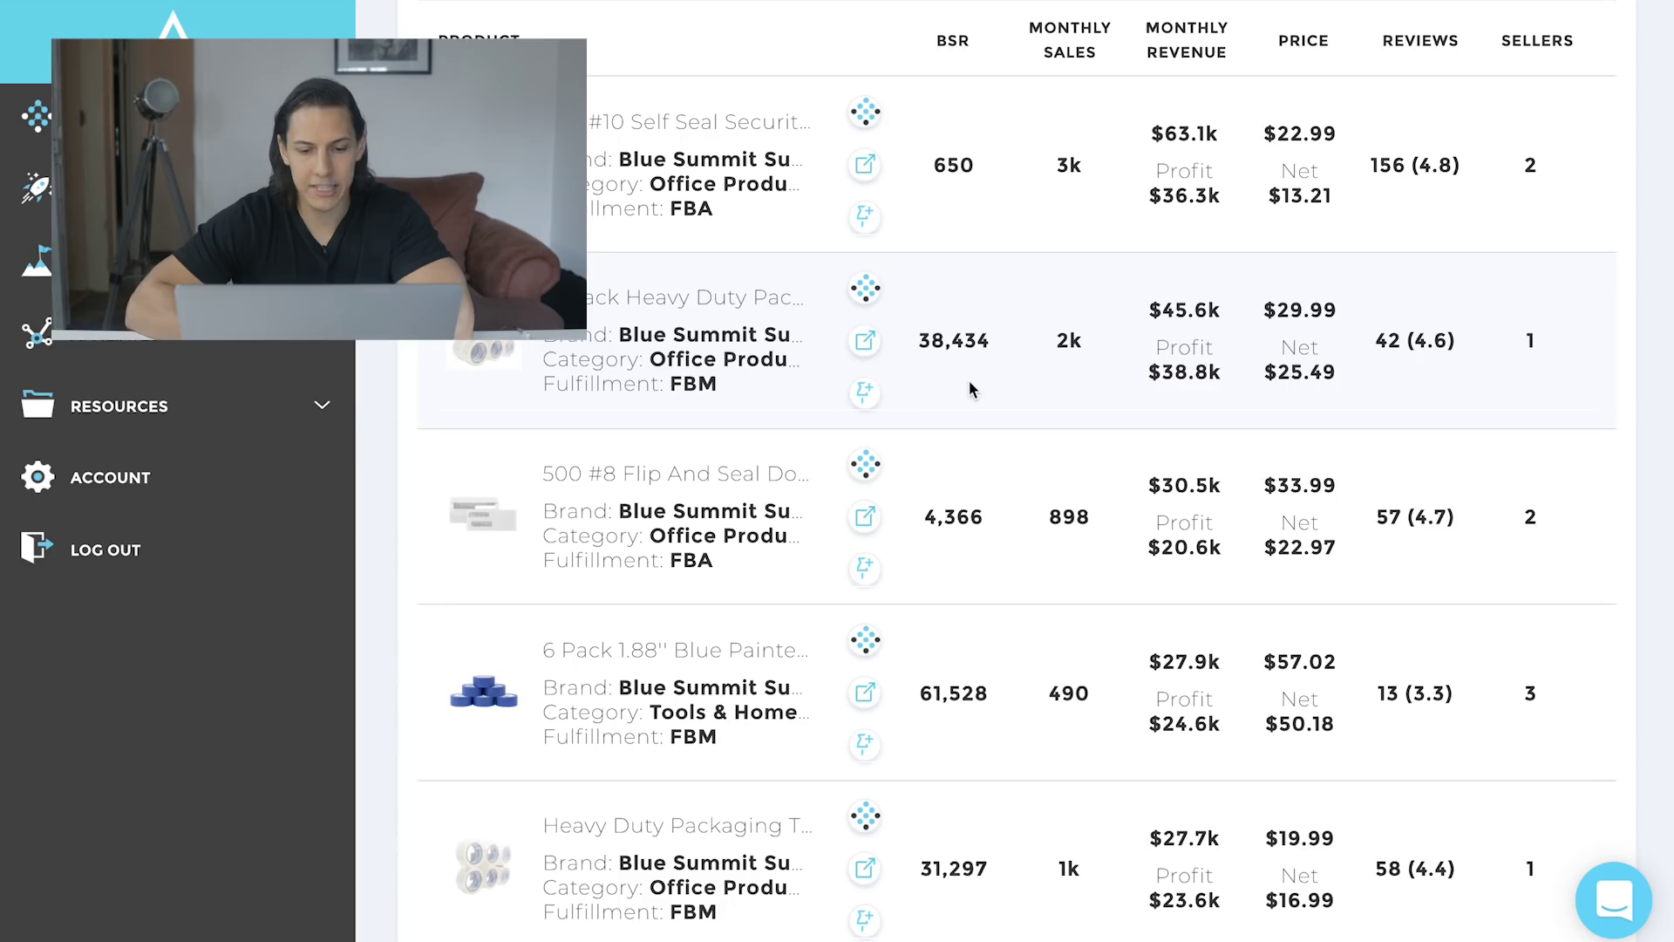
{"action": "scroll", "coordinate": [1075, 597], "scroll_direction": "down", "scroll_amount": 1}
{"action": "scroll", "coordinate": [1069, 597], "scroll_direction": "down", "scroll_amount": 3}
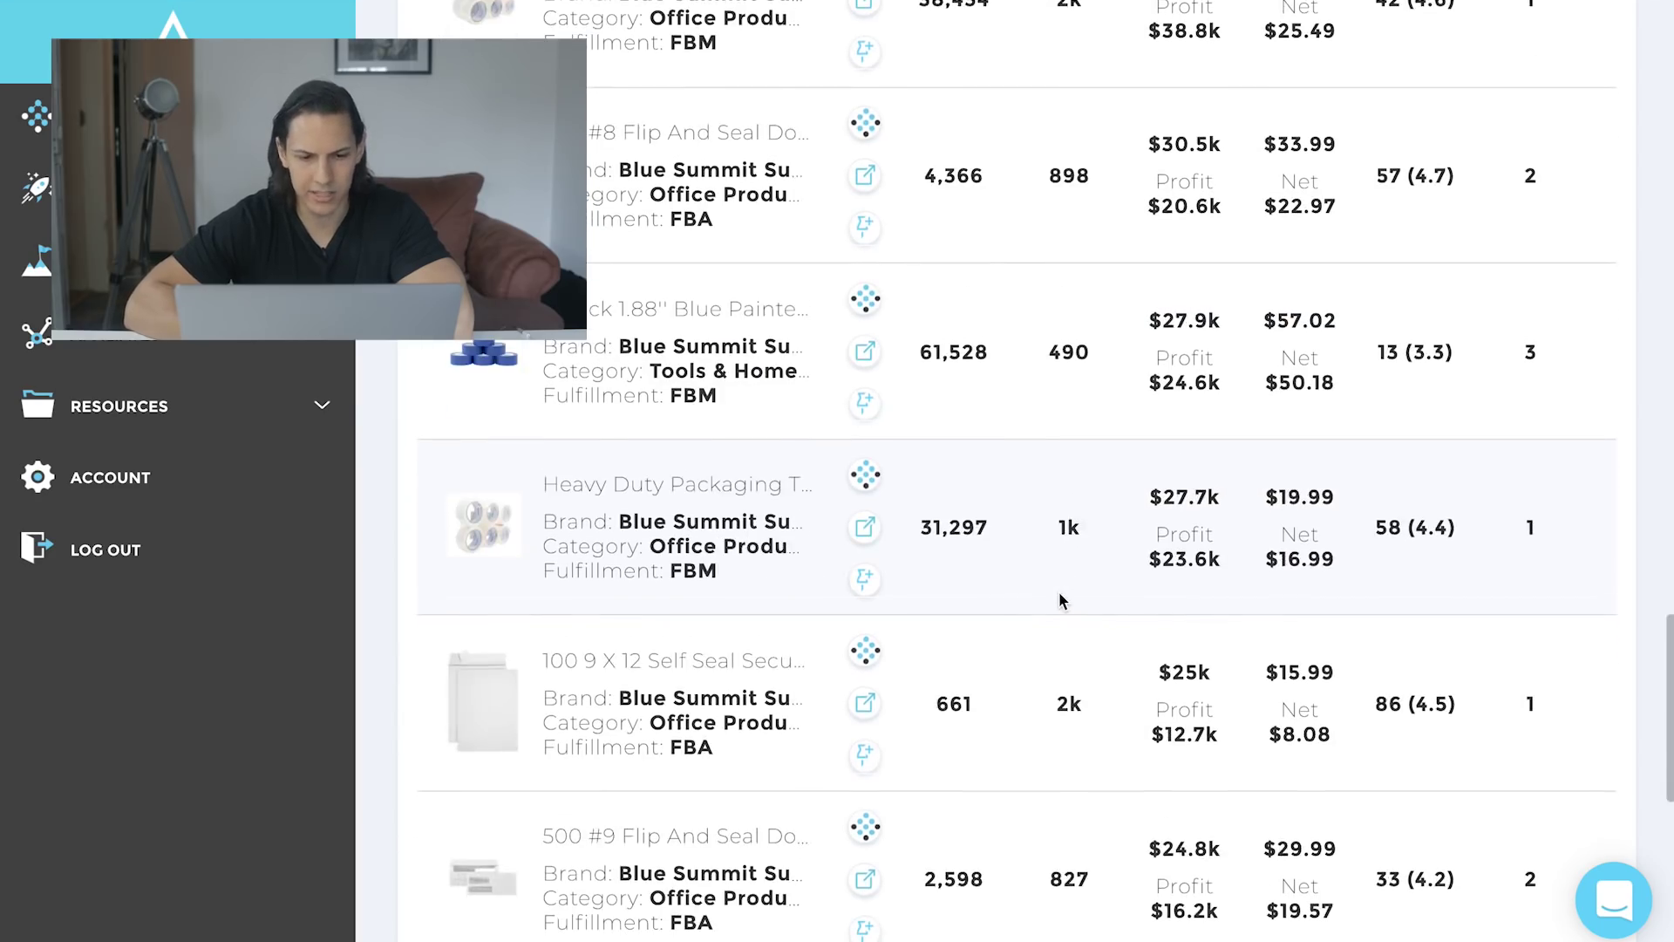
{"action": "scroll", "coordinate": [939, 563], "scroll_direction": "down", "scroll_amount": 2}
{"action": "scroll", "coordinate": [940, 562], "scroll_direction": "down", "scroll_amount": 6}
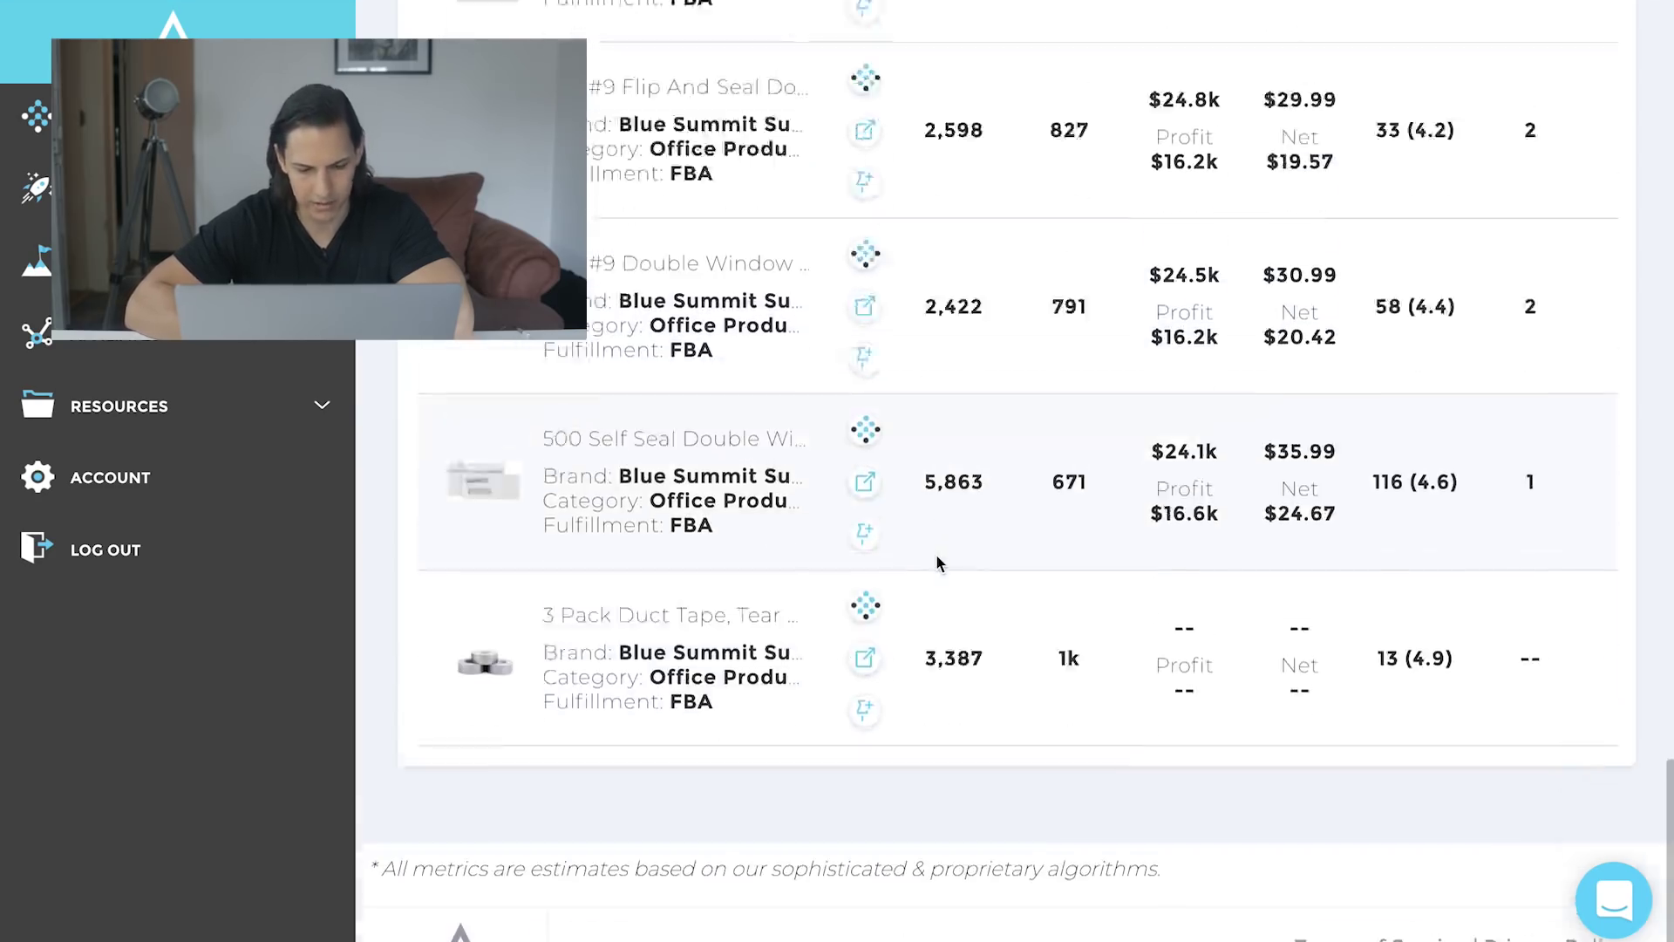
{"action": "scroll", "coordinate": [940, 563], "scroll_direction": "up", "scroll_amount": 9}
{"action": "scroll", "coordinate": [937, 563], "scroll_direction": "up", "scroll_amount": 4}
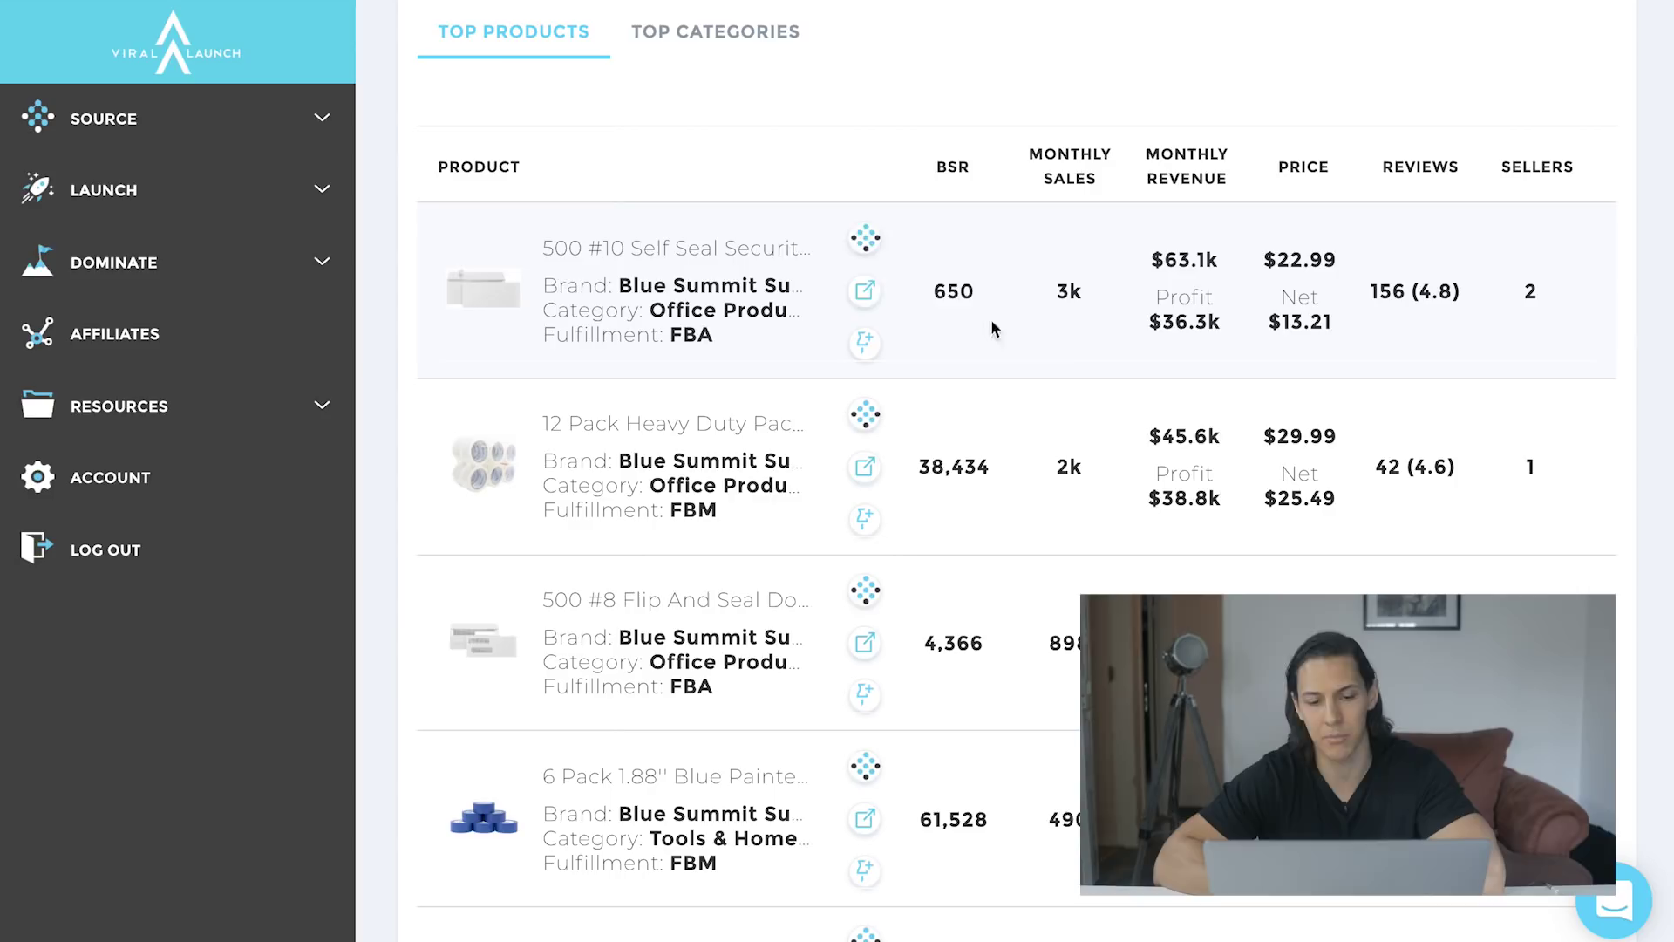
Step: View the Amazon listing of the 500 #10 Self Seal Security Envelopes enlarged, and return to the brand analysis
{"action": "left_click", "coordinate": [866, 293]}
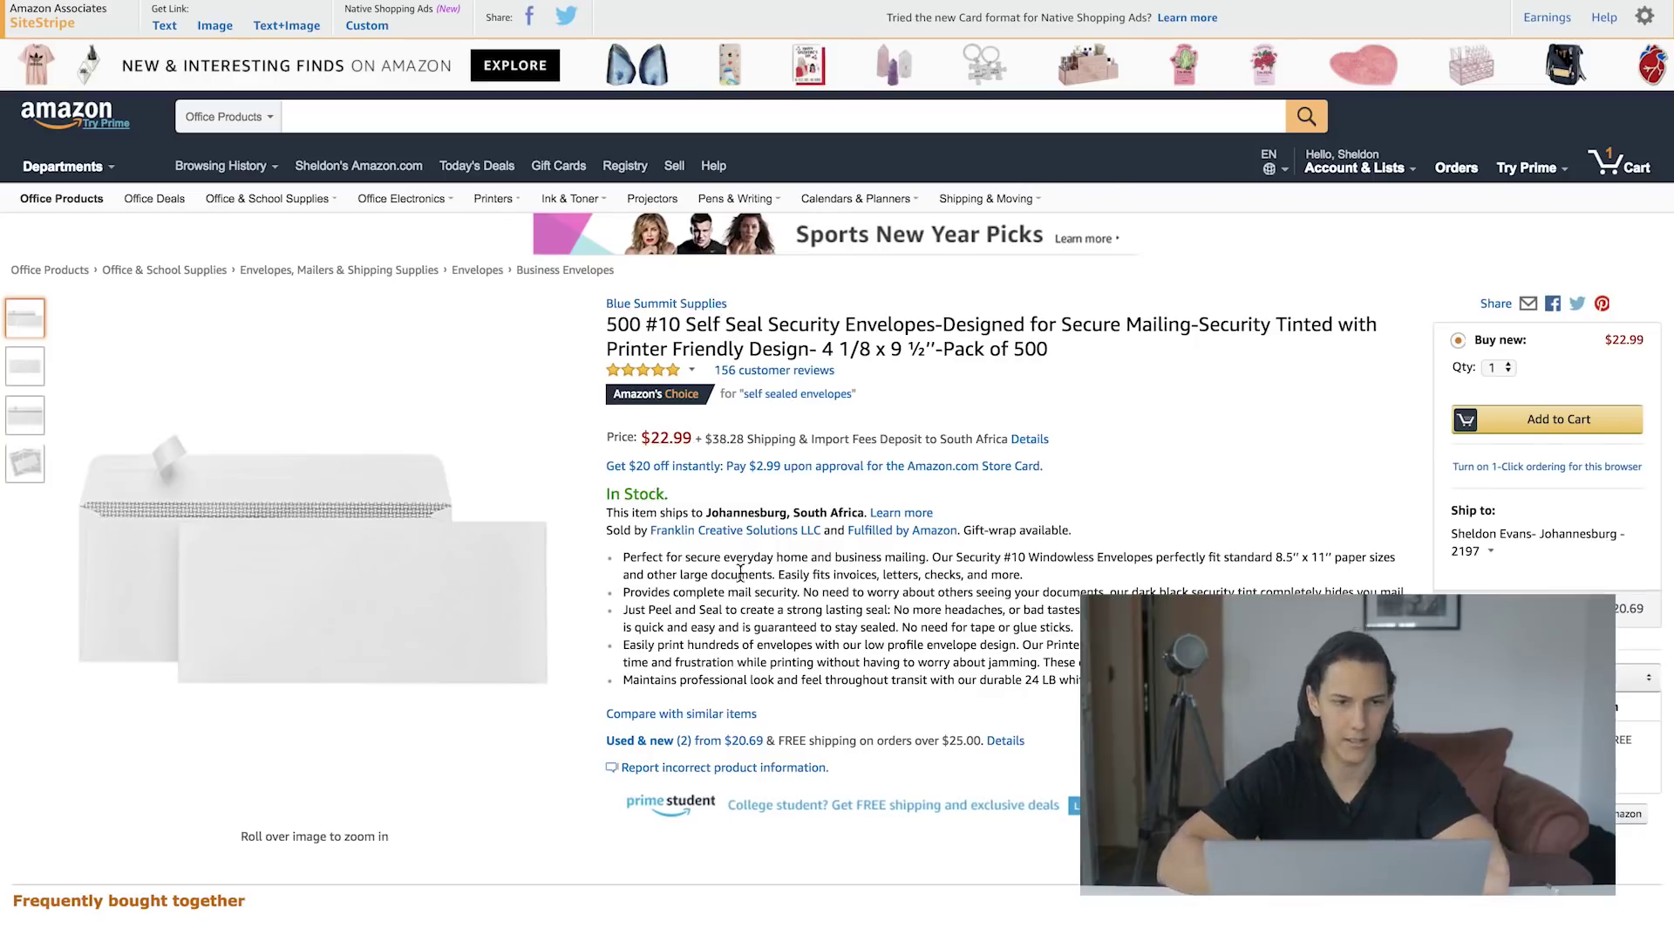
{"action": "key", "text": "ctrl+plus"}
{"action": "key", "text": "ctrl+plus"}
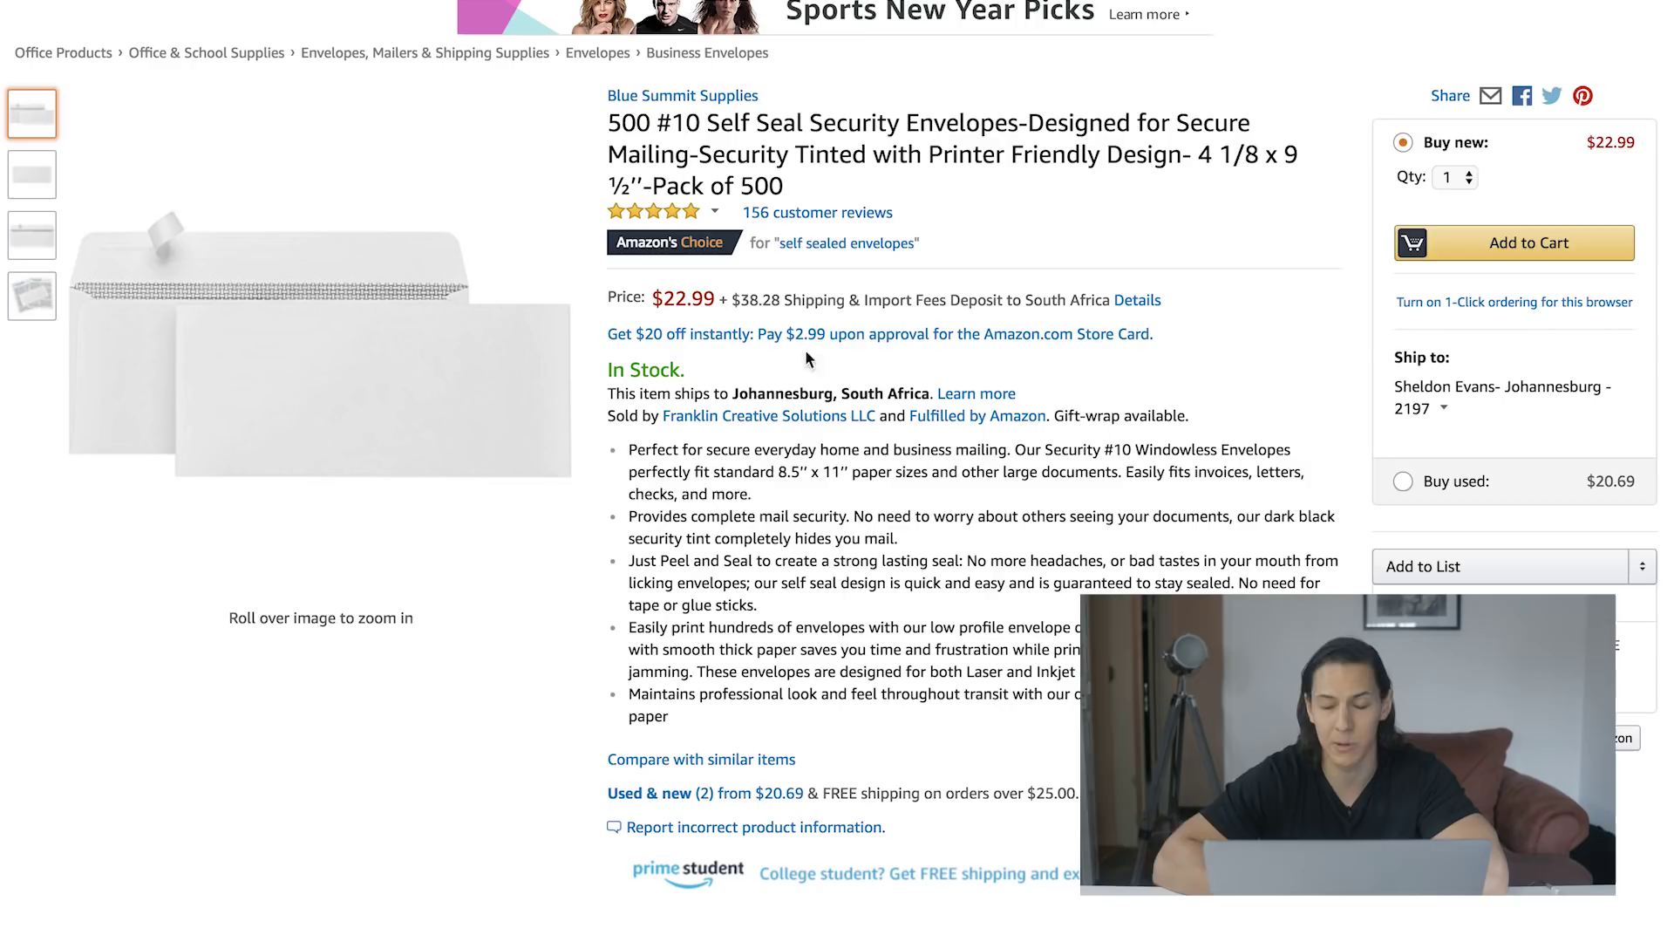
{"action": "left_click", "coordinate": [593, 1]}
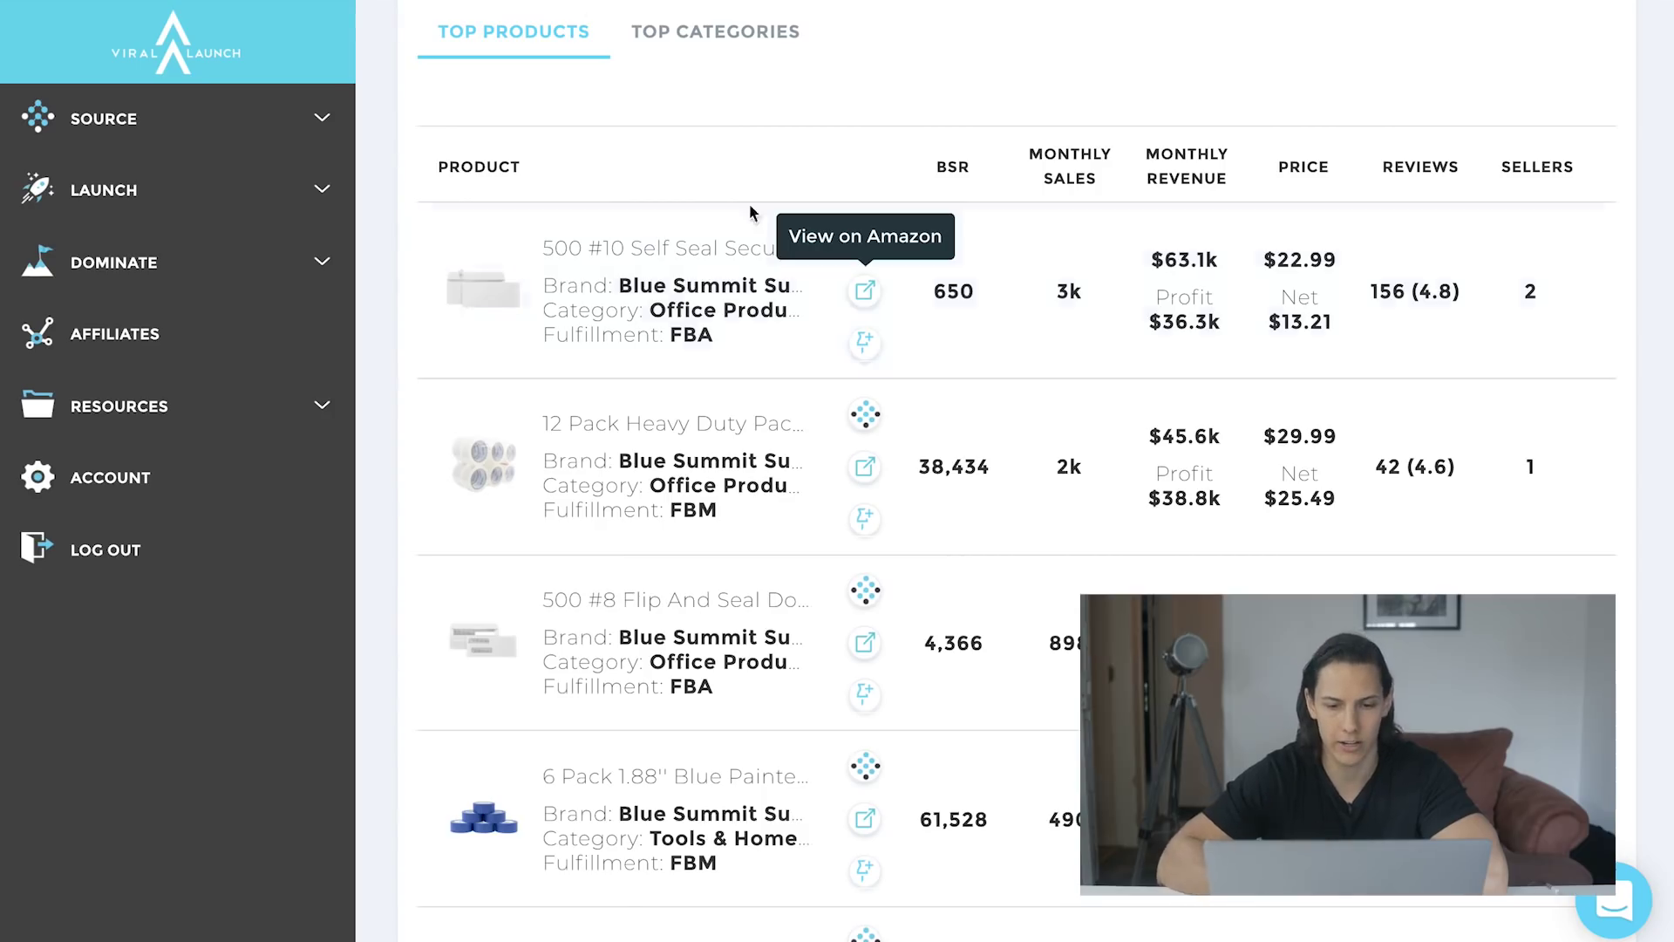
Step: Check the brand's top categories and return to its top products
{"action": "left_click", "coordinate": [715, 31]}
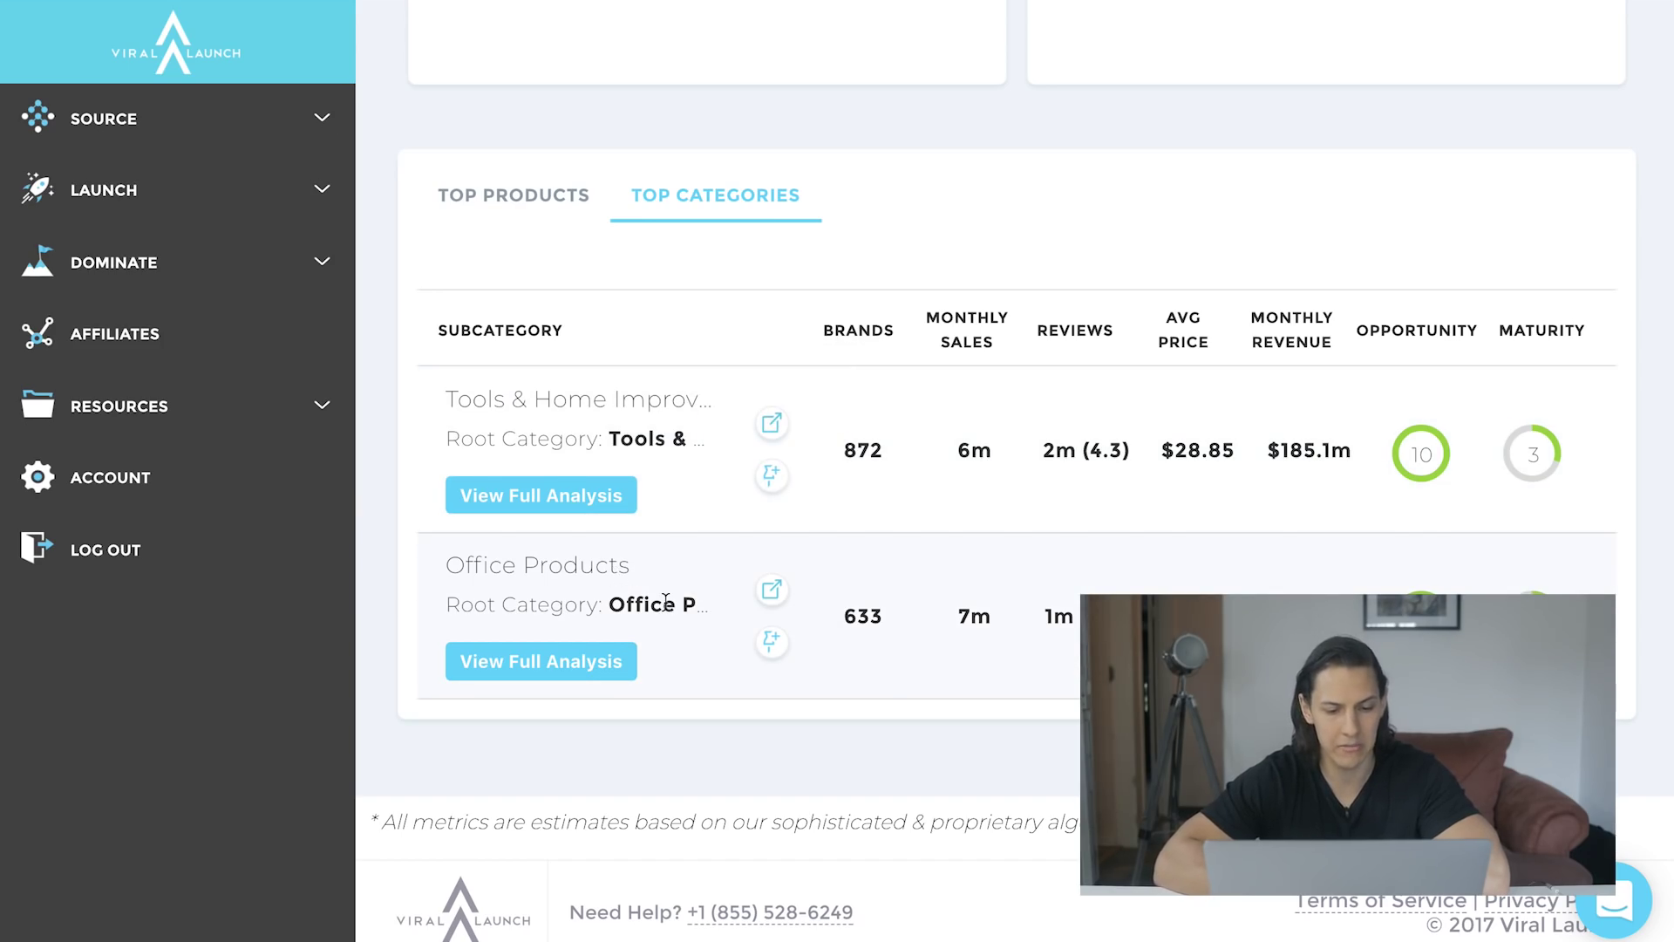
{"action": "left_click", "coordinate": [542, 218]}
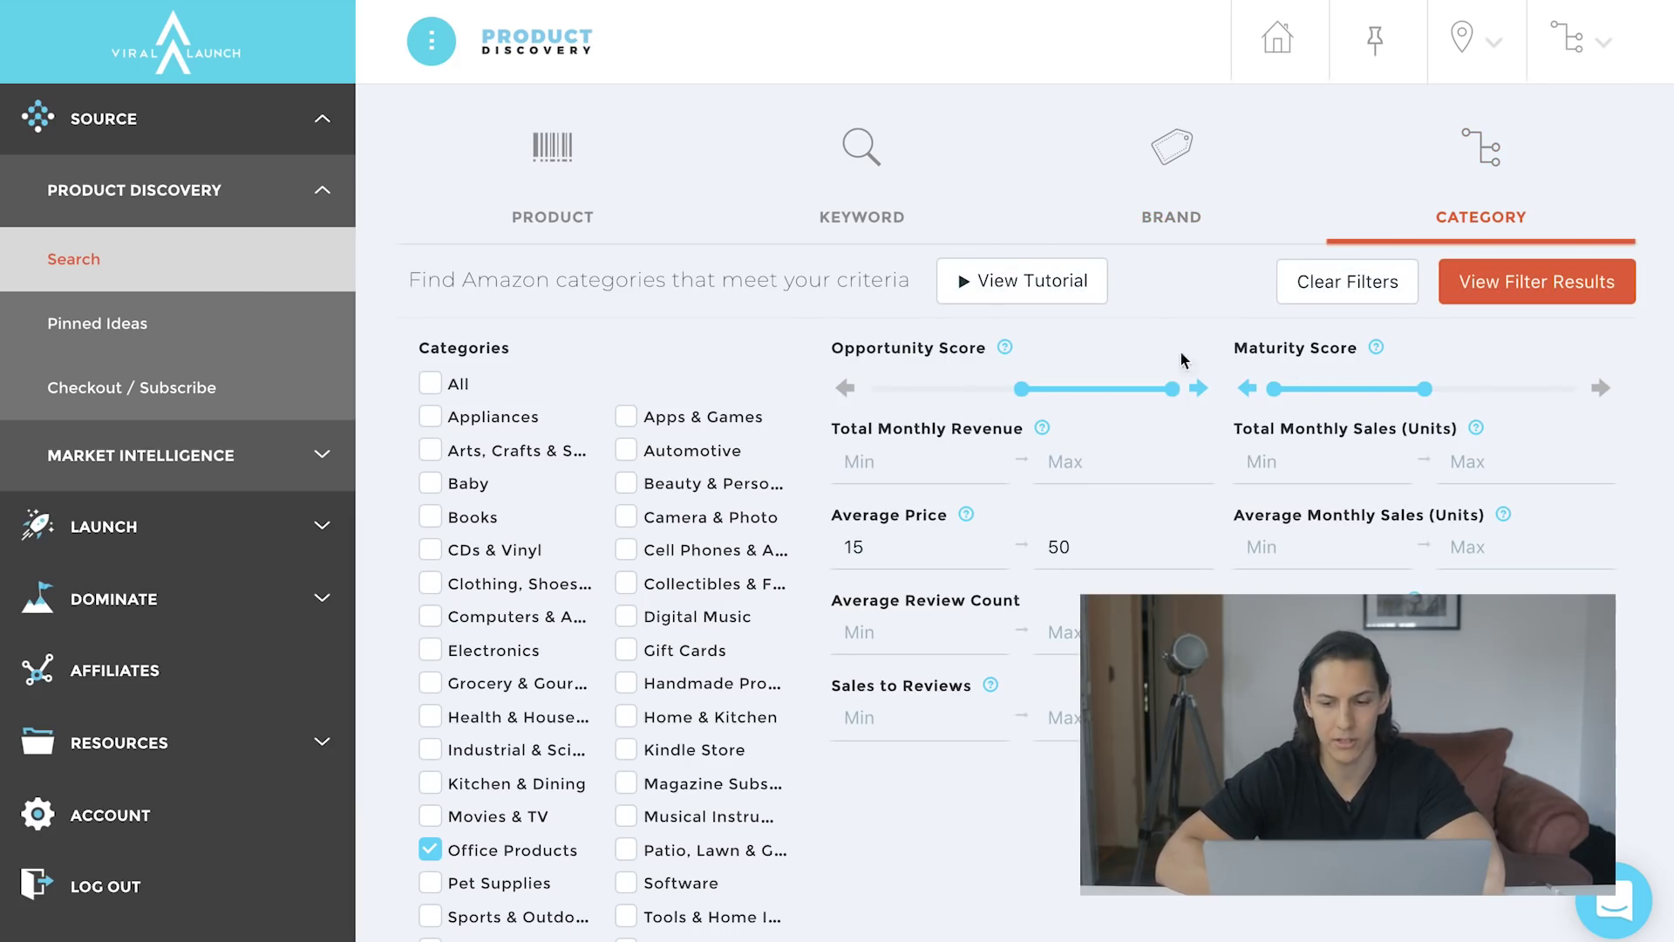
Step: Add Camera & Photo to the Office Products category search and cap the Maturity Score at about a fifth of its scale
{"action": "left_click", "coordinate": [689, 516]}
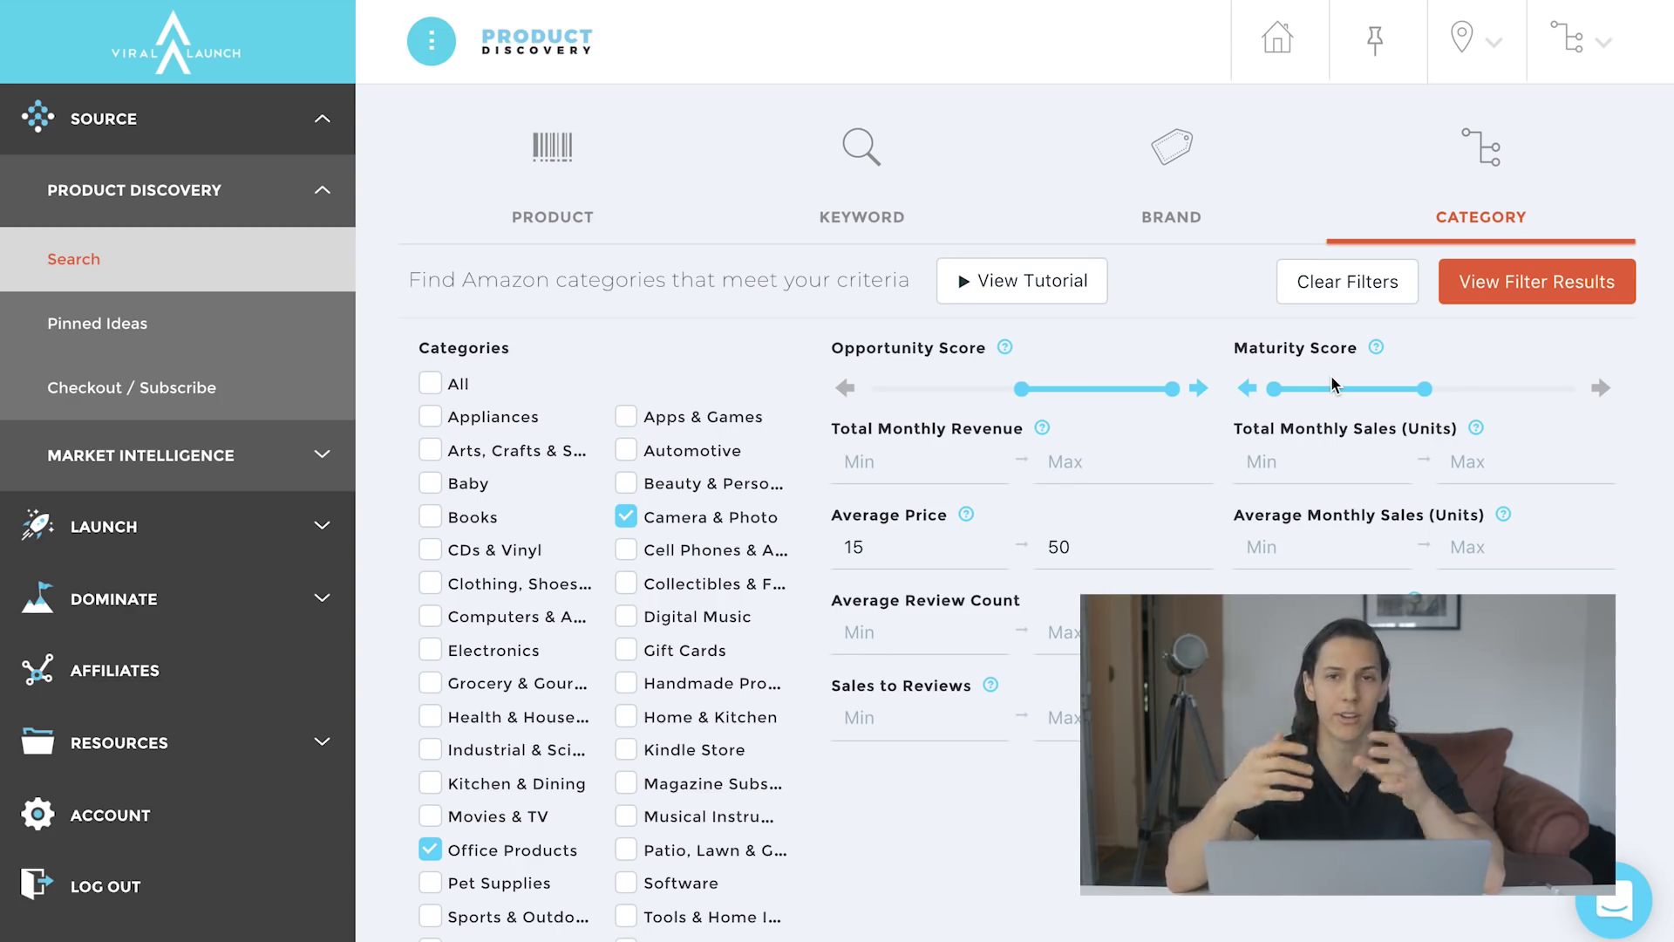
{"action": "left_click", "coordinate": [1425, 389]}
{"action": "left_click_drag", "start_coordinate": [1425, 390], "coordinate": [1343, 387]}
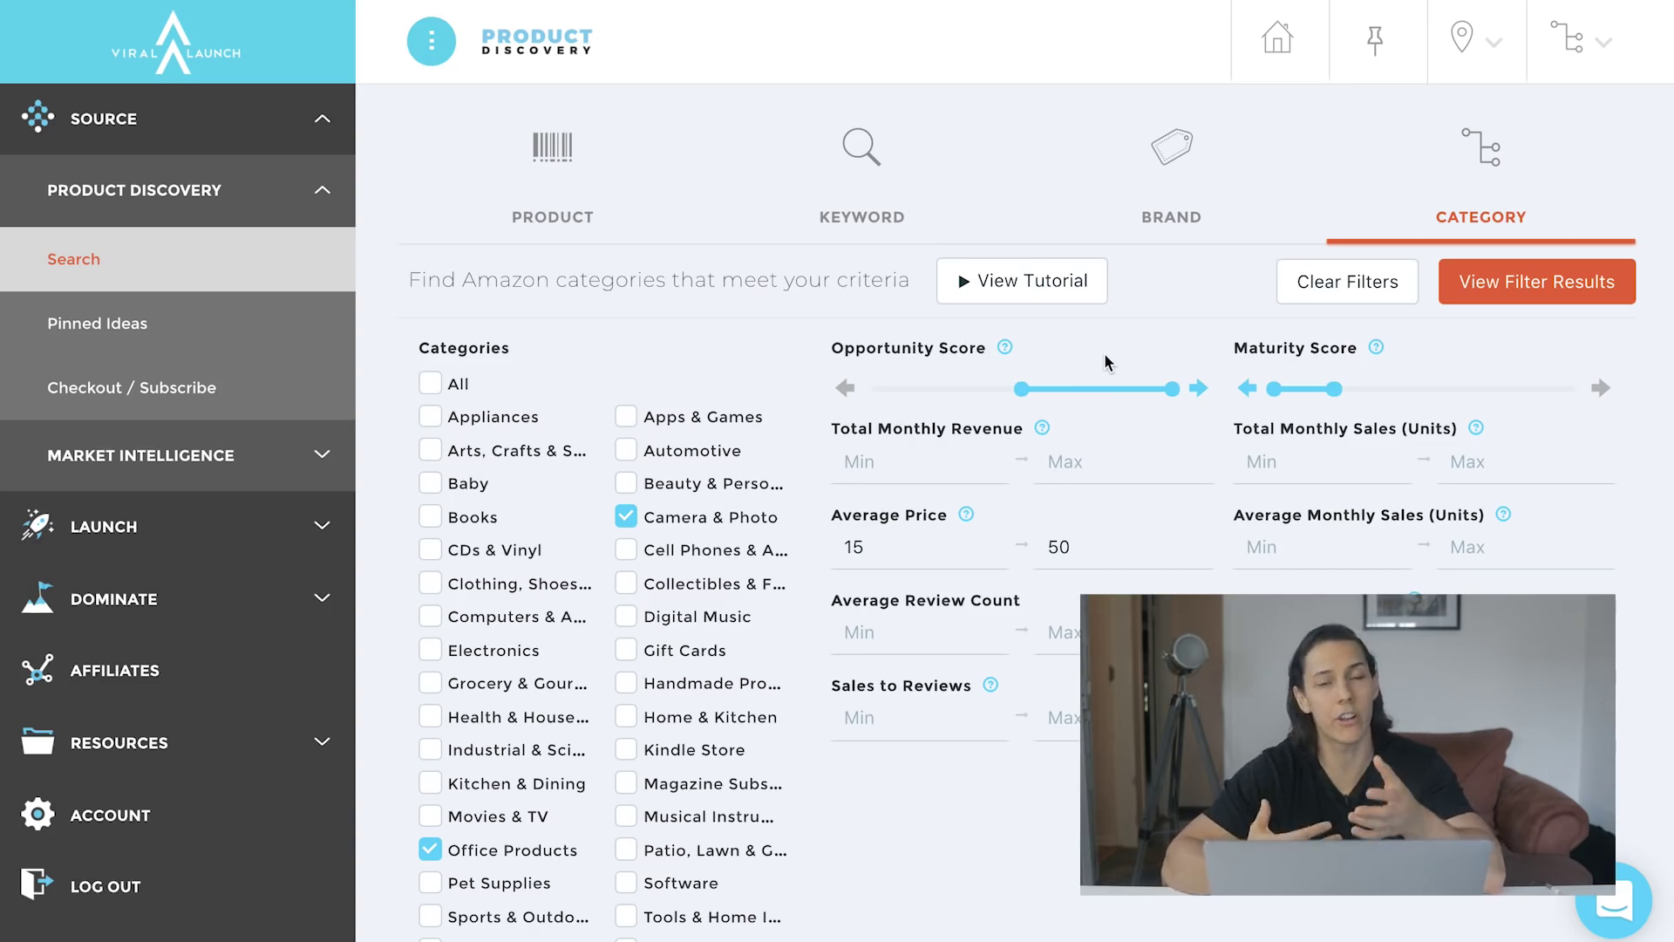
Step: Review the advanced filters of the category search, show its filter results and compare the resulting subcategories
{"action": "scroll", "coordinate": [1106, 362], "scroll_direction": "down", "scroll_amount": 10}
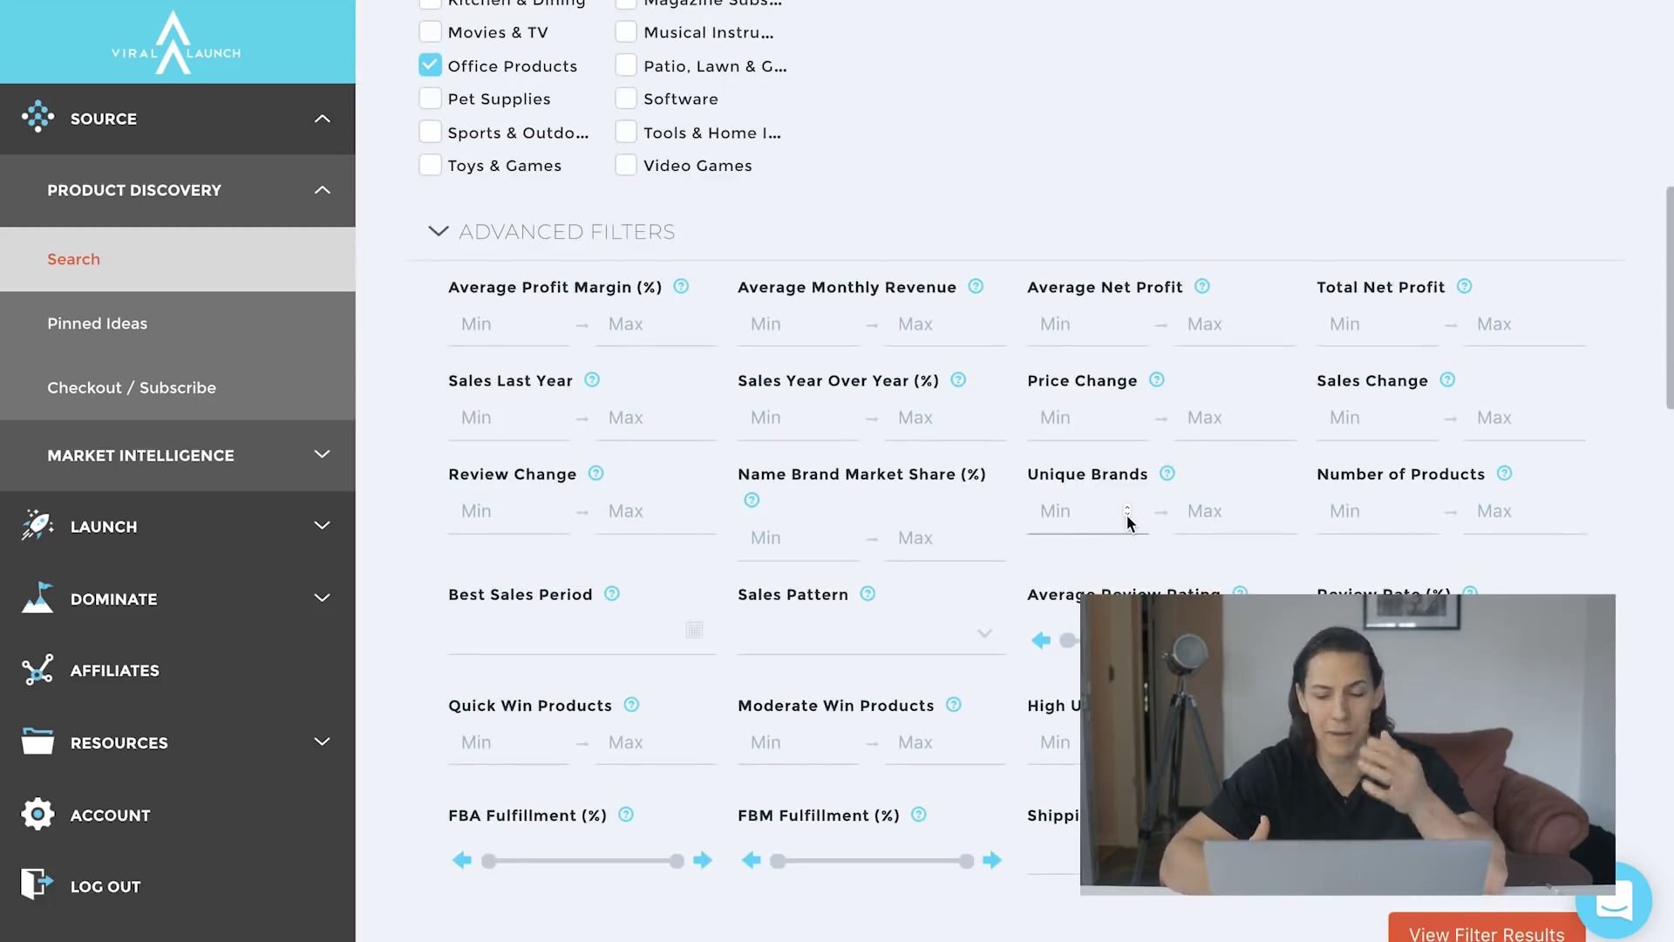
{"action": "scroll", "coordinate": [1127, 515], "scroll_direction": "down", "scroll_amount": 1}
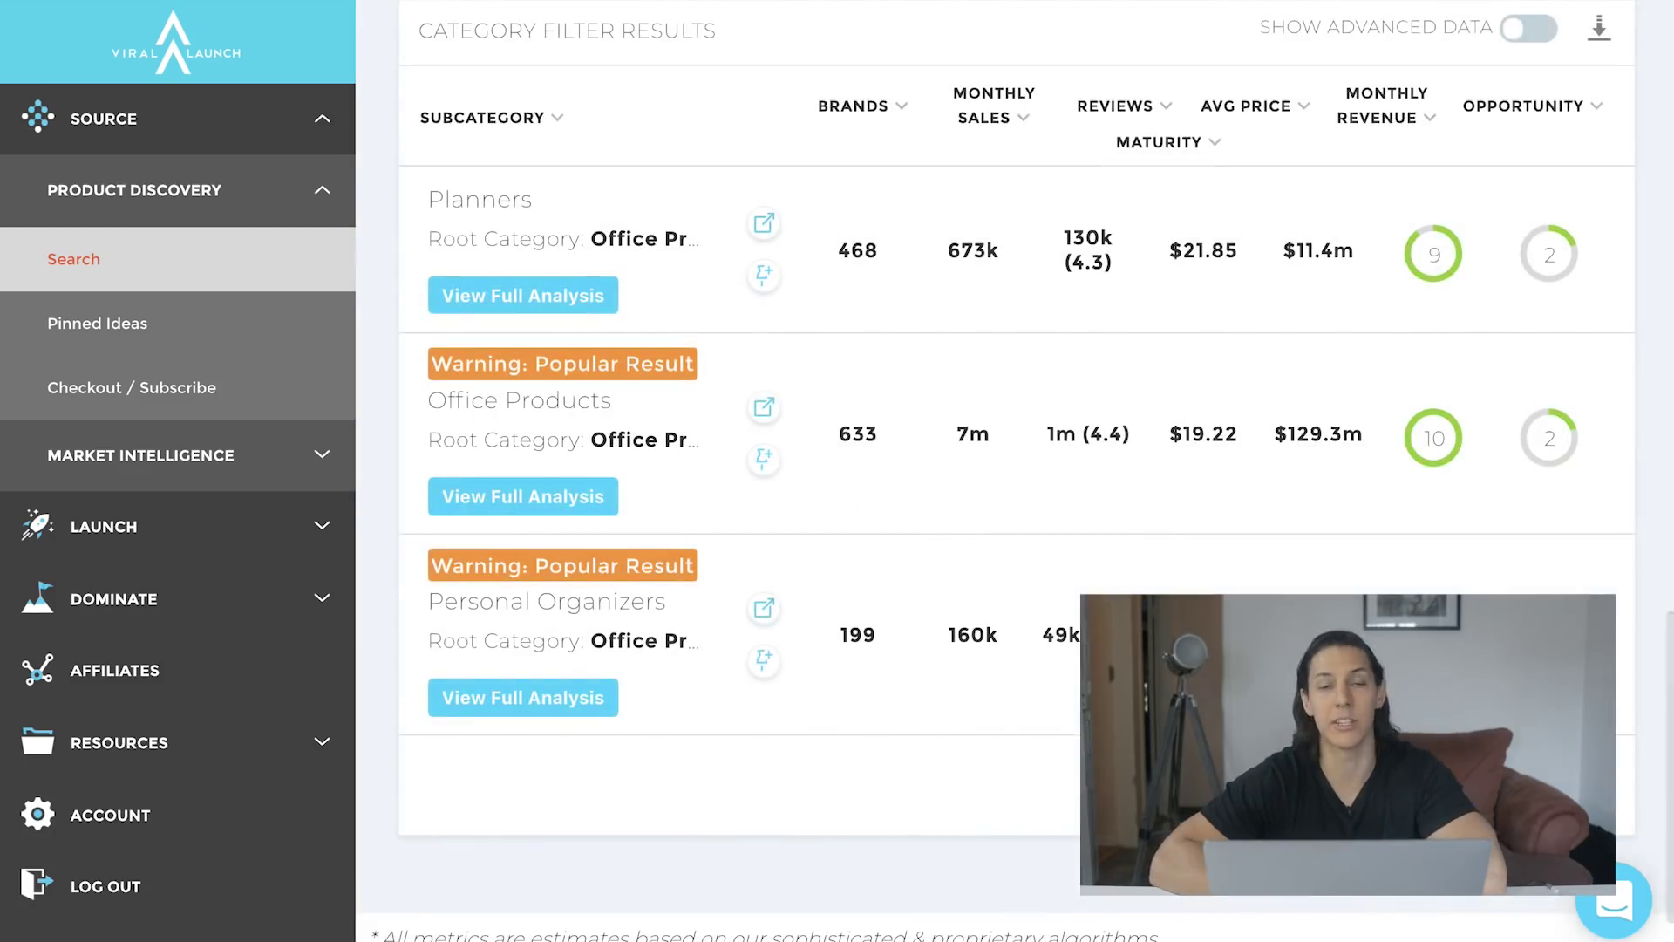
{"action": "scroll", "coordinate": [1094, 436], "scroll_direction": "down", "scroll_amount": 2}
{"action": "scroll", "coordinate": [1095, 436], "scroll_direction": "up", "scroll_amount": 4}
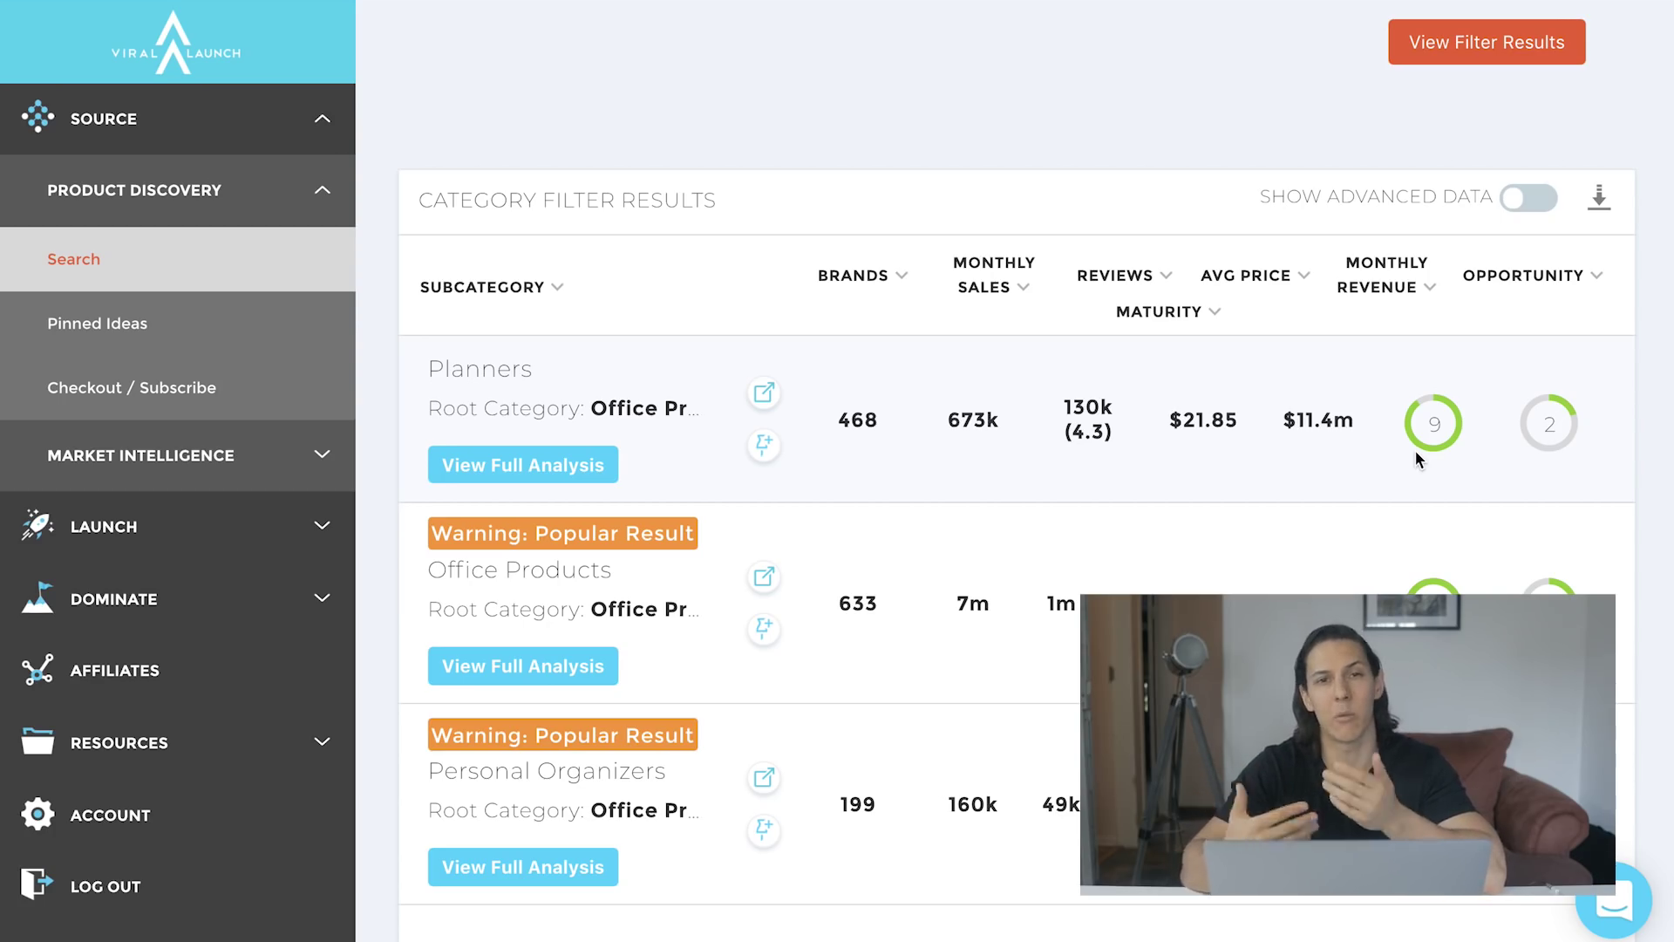
Step: Open the full analysis of the Planners category and inspect the January 2017 and January 2018 peaks in average daily sales
{"action": "left_click", "coordinate": [533, 463]}
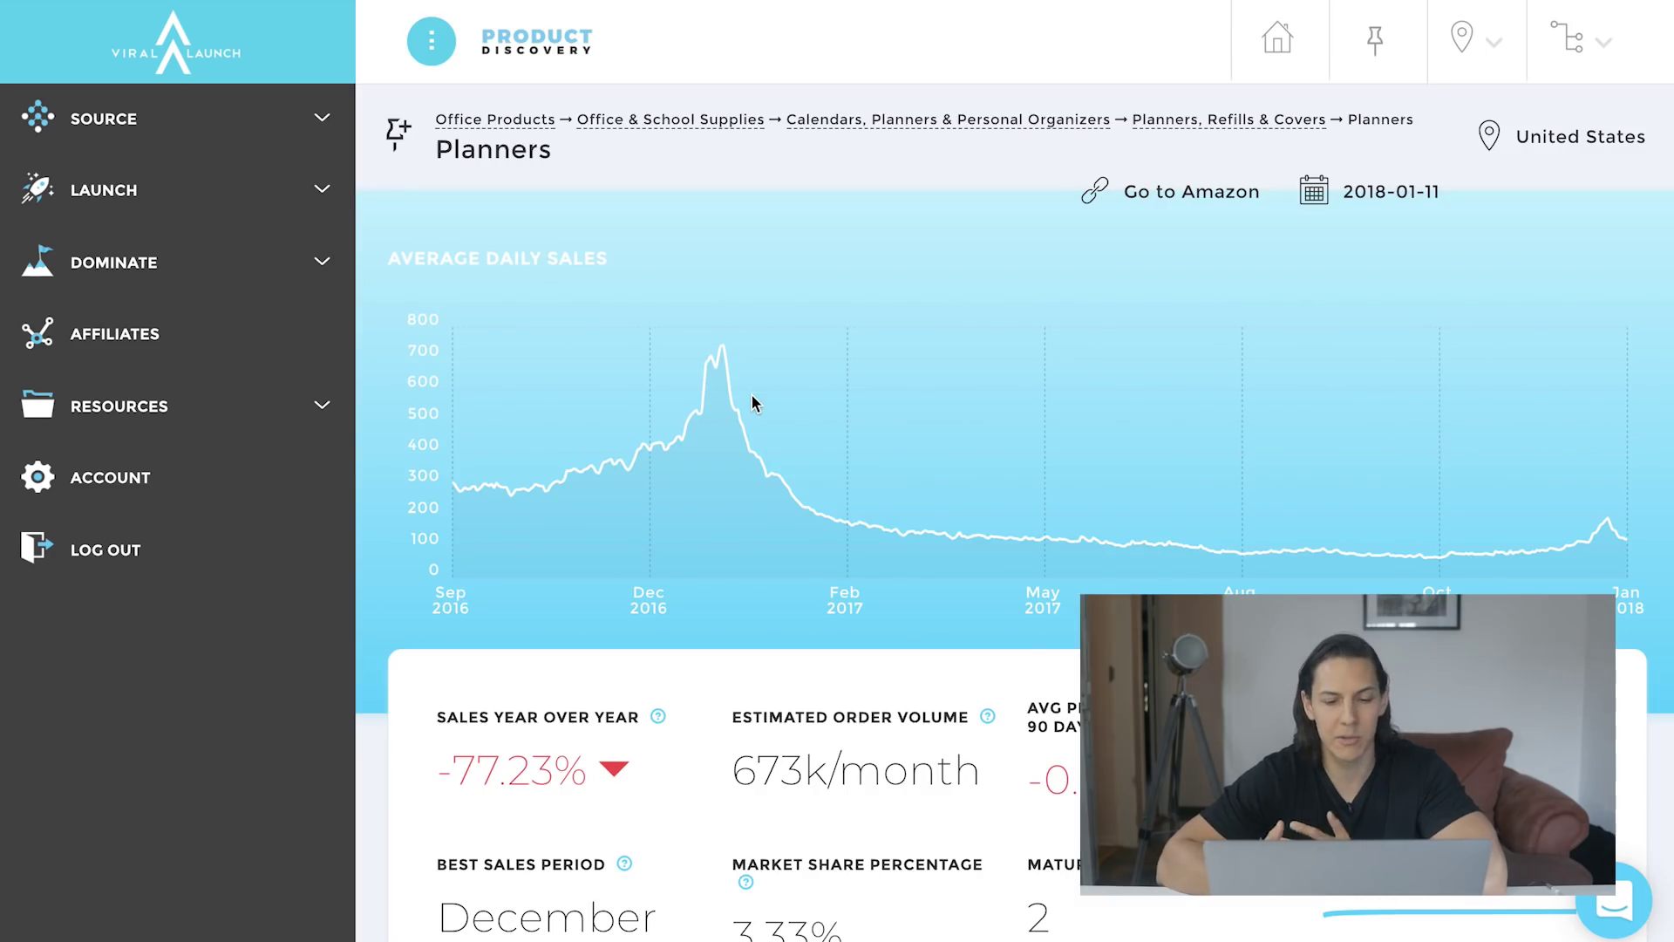
{"action": "mouse_move", "coordinate": [722, 350]}
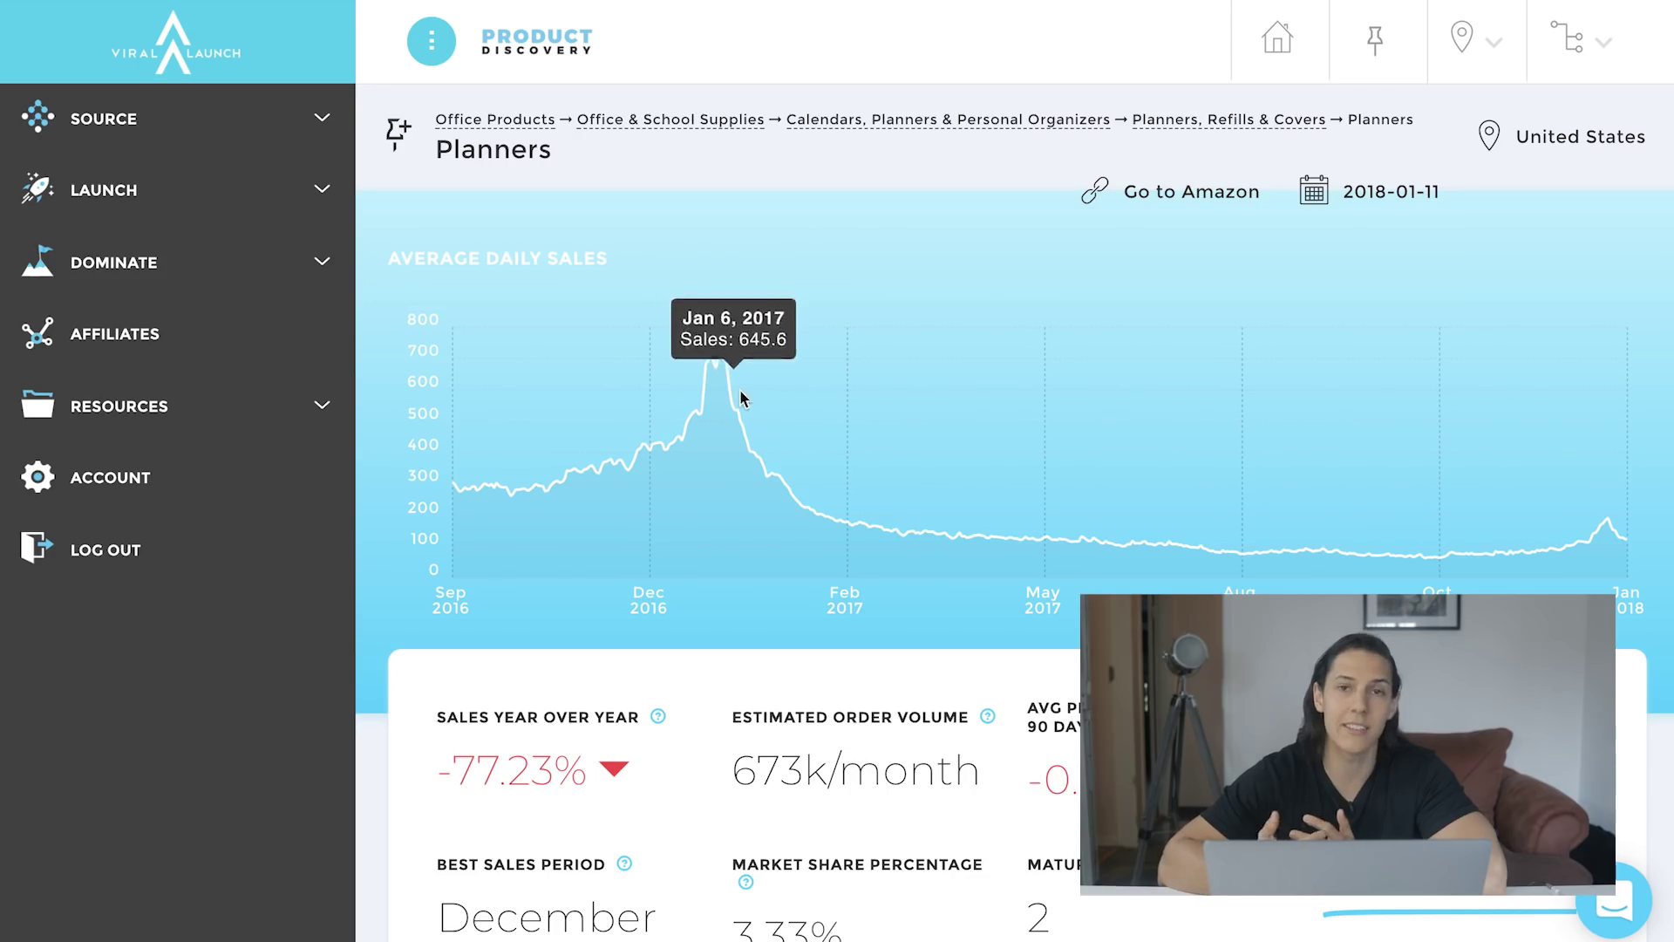
{"action": "mouse_move", "coordinate": [1609, 528]}
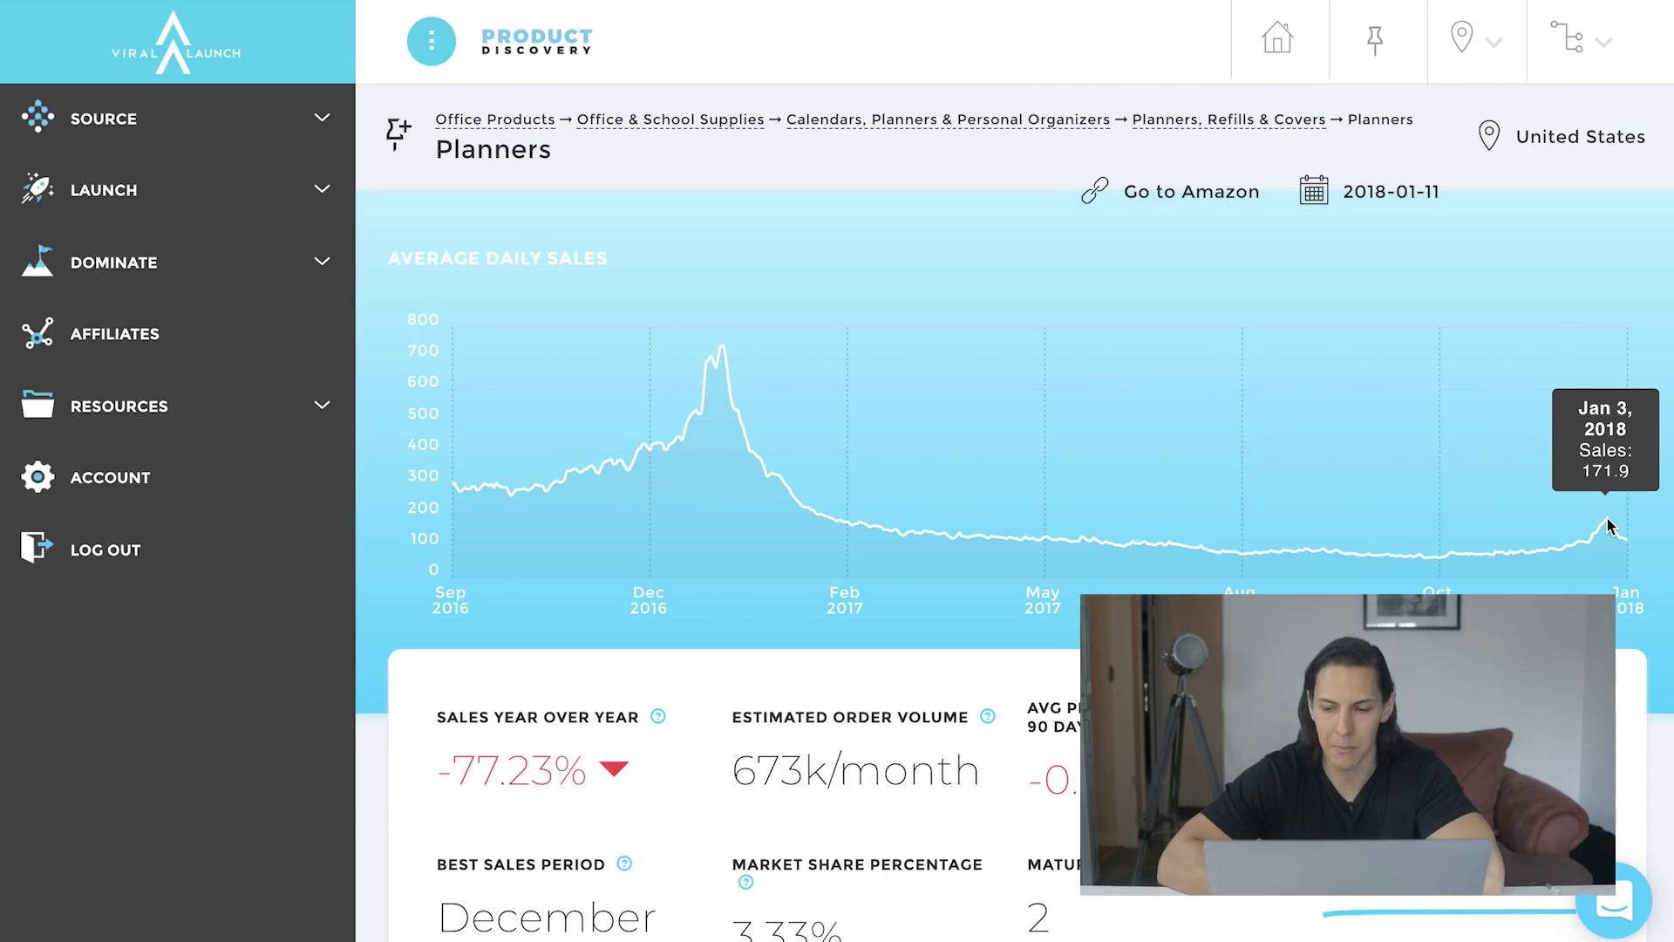
Step: Examine the Planners category's average sales price history, monthly figures, fulfillment split, review statistics and the rest of its report
{"action": "scroll", "coordinate": [1275, 572], "scroll_direction": "down", "scroll_amount": 9}
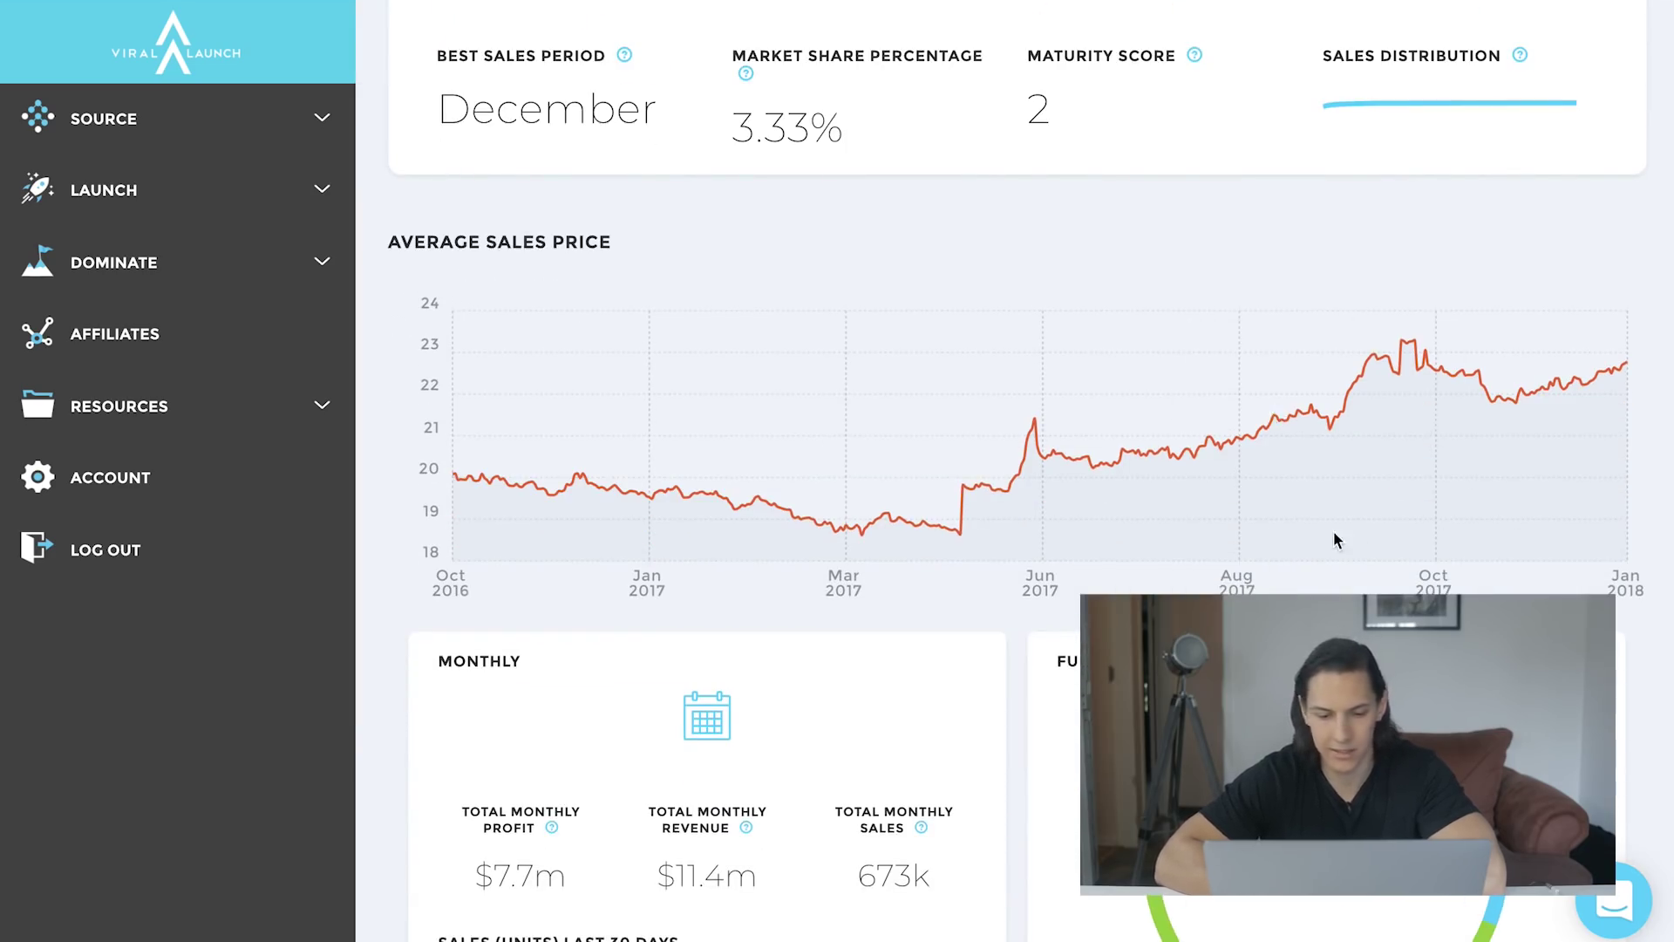
{"action": "scroll", "coordinate": [1338, 534], "scroll_direction": "down", "scroll_amount": 3}
{"action": "scroll", "coordinate": [1334, 532], "scroll_direction": "down", "scroll_amount": 2}
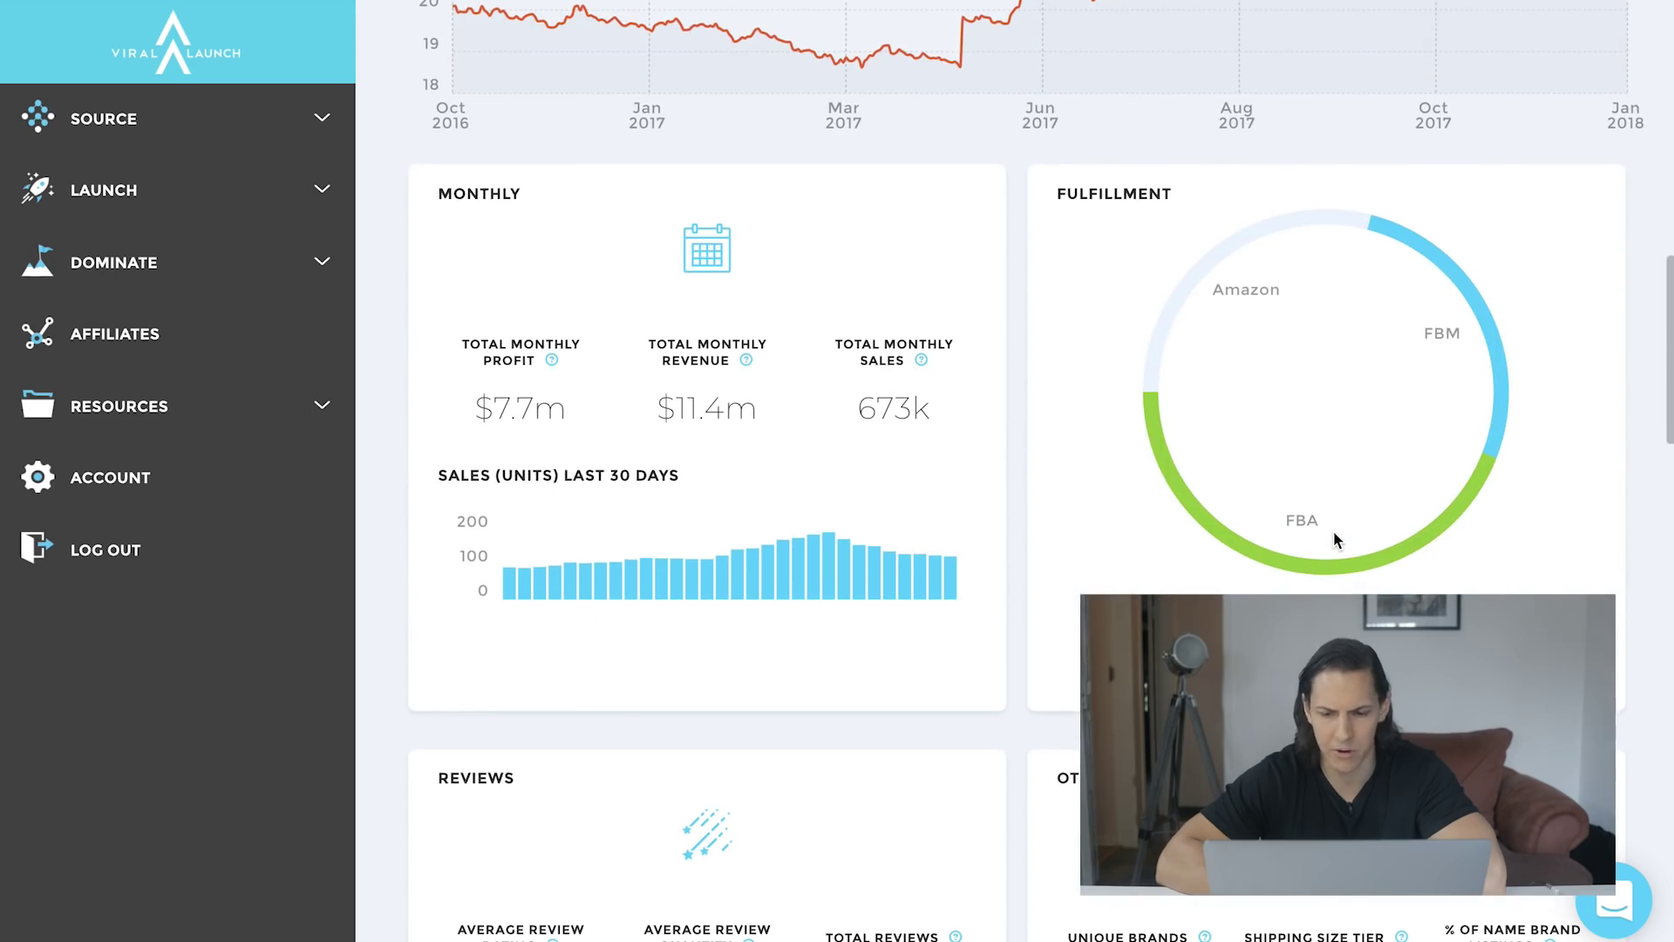
{"action": "mouse_move", "coordinate": [1221, 267]}
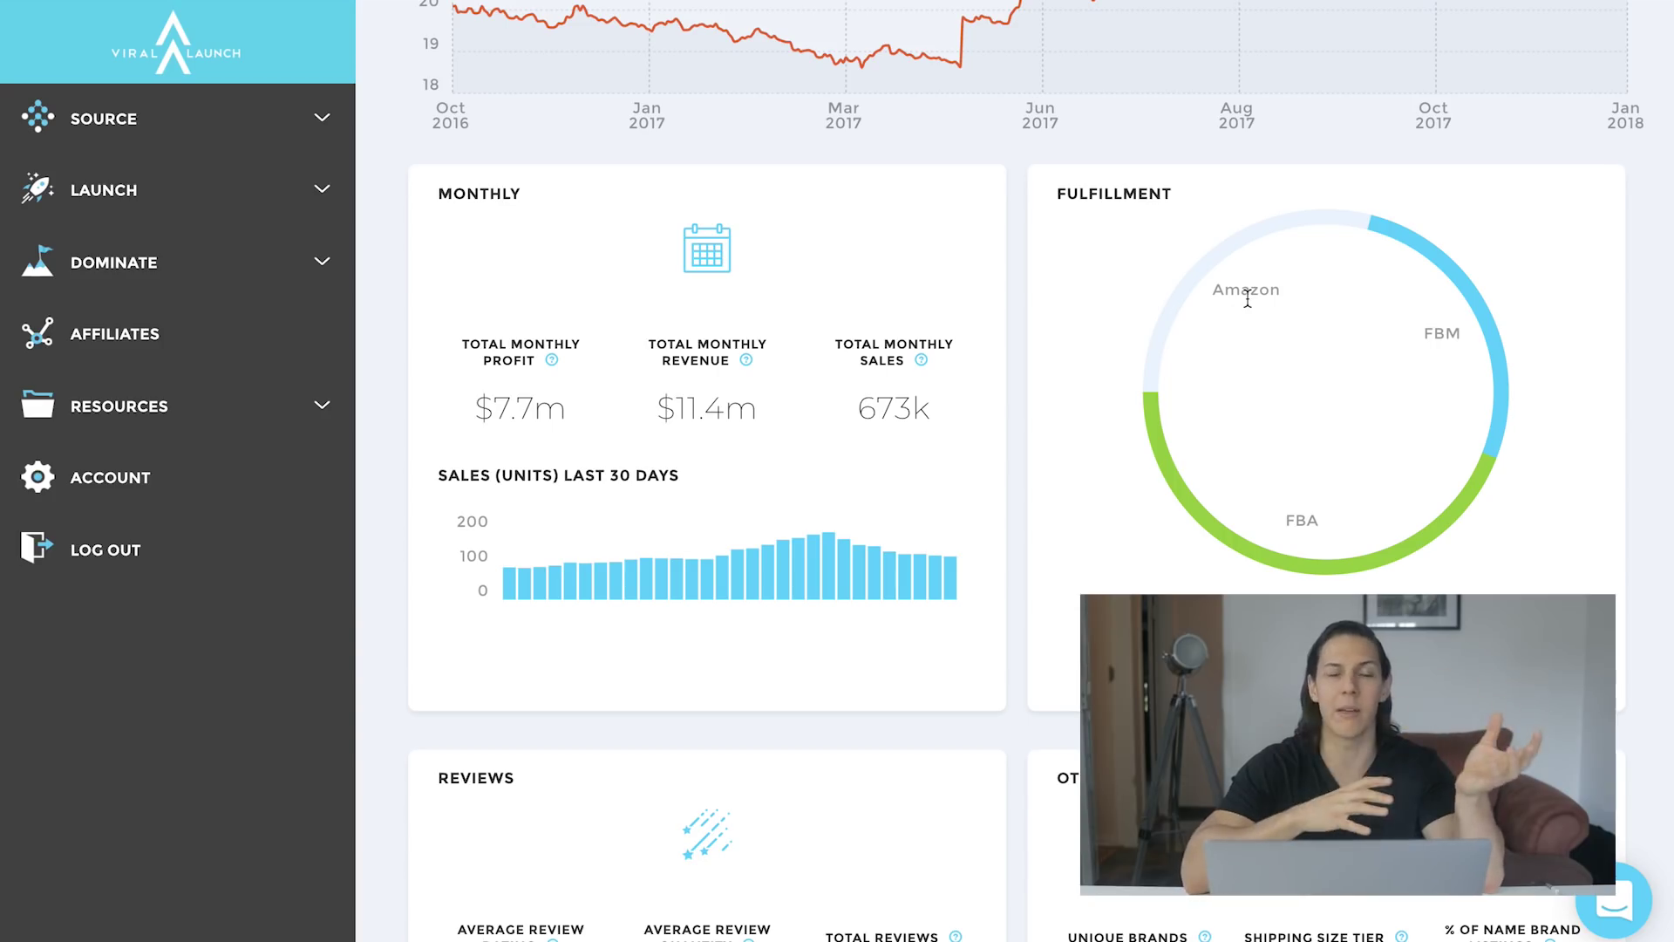
{"action": "scroll", "coordinate": [1247, 298], "scroll_direction": "down", "scroll_amount": 5}
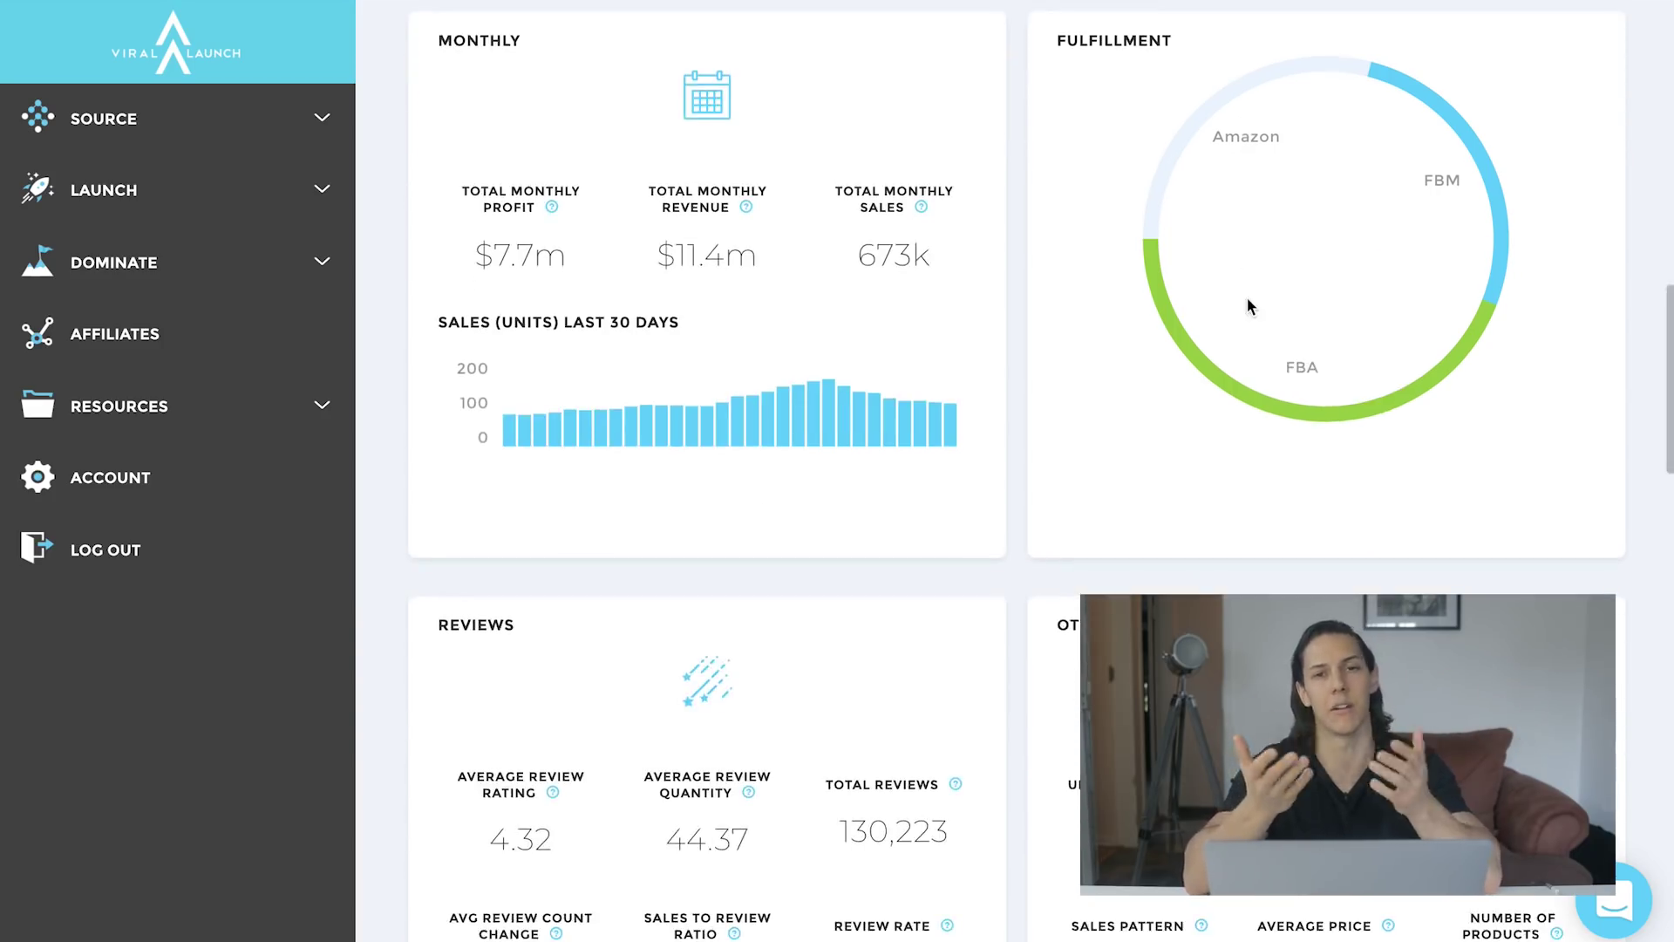
{"action": "scroll", "coordinate": [1247, 305], "scroll_direction": "down", "scroll_amount": 8}
{"action": "left_click", "coordinate": [694, 189]}
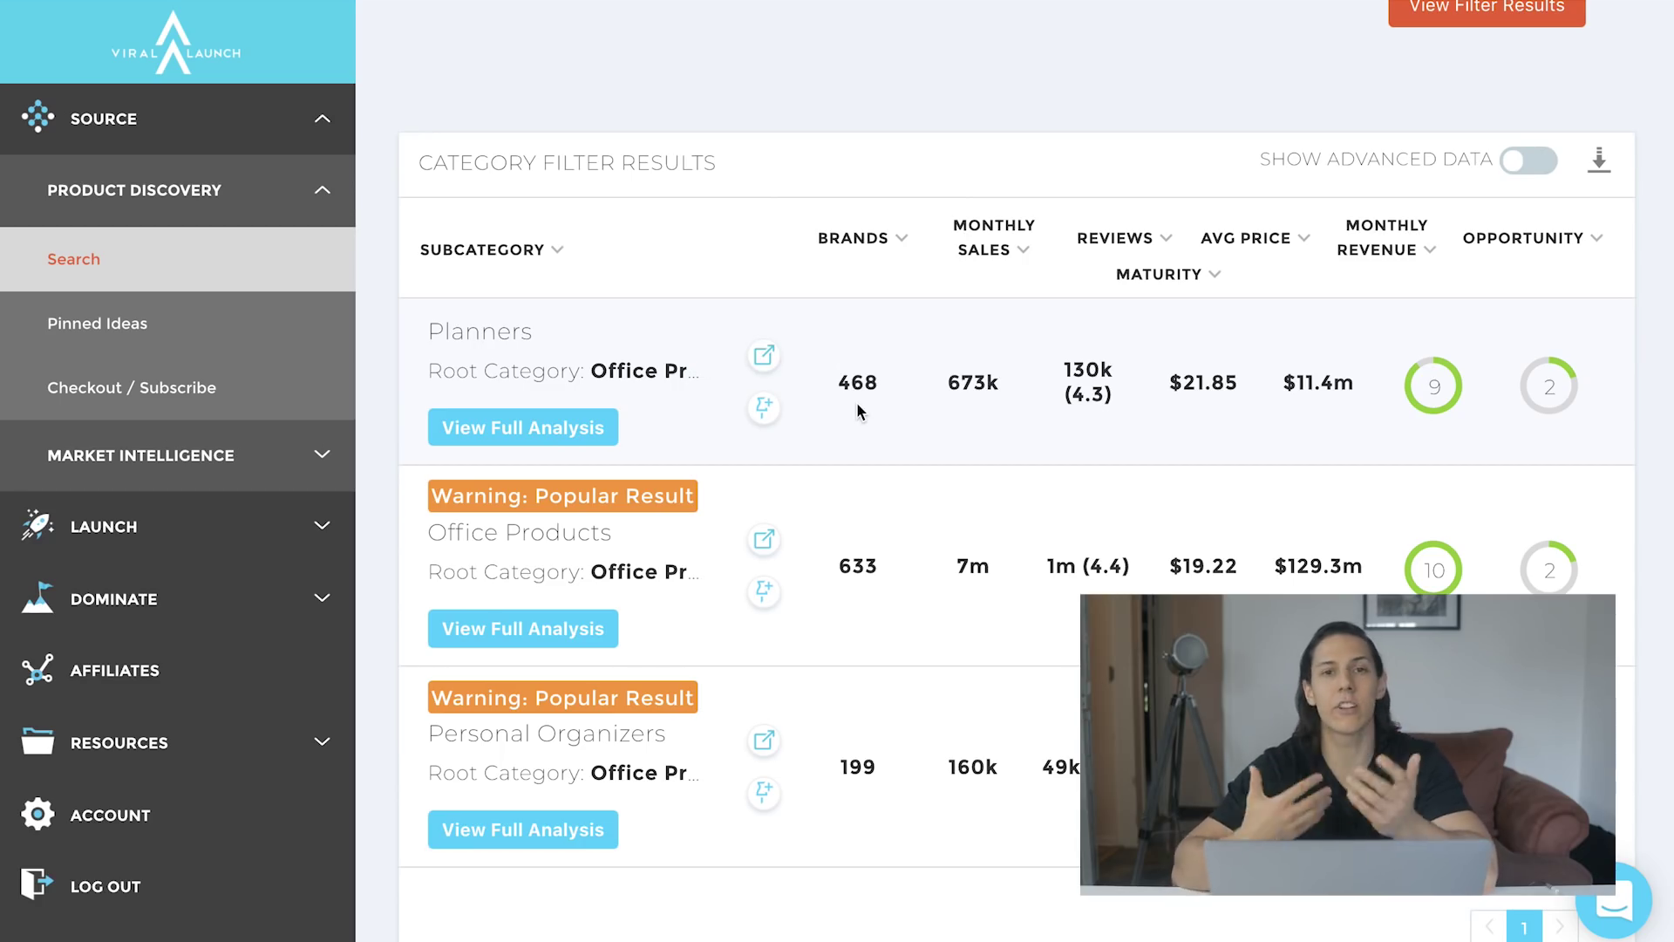
Step: Pin the Planners category from the filter results and open the list of pinned ideas
{"action": "left_click", "coordinate": [768, 417]}
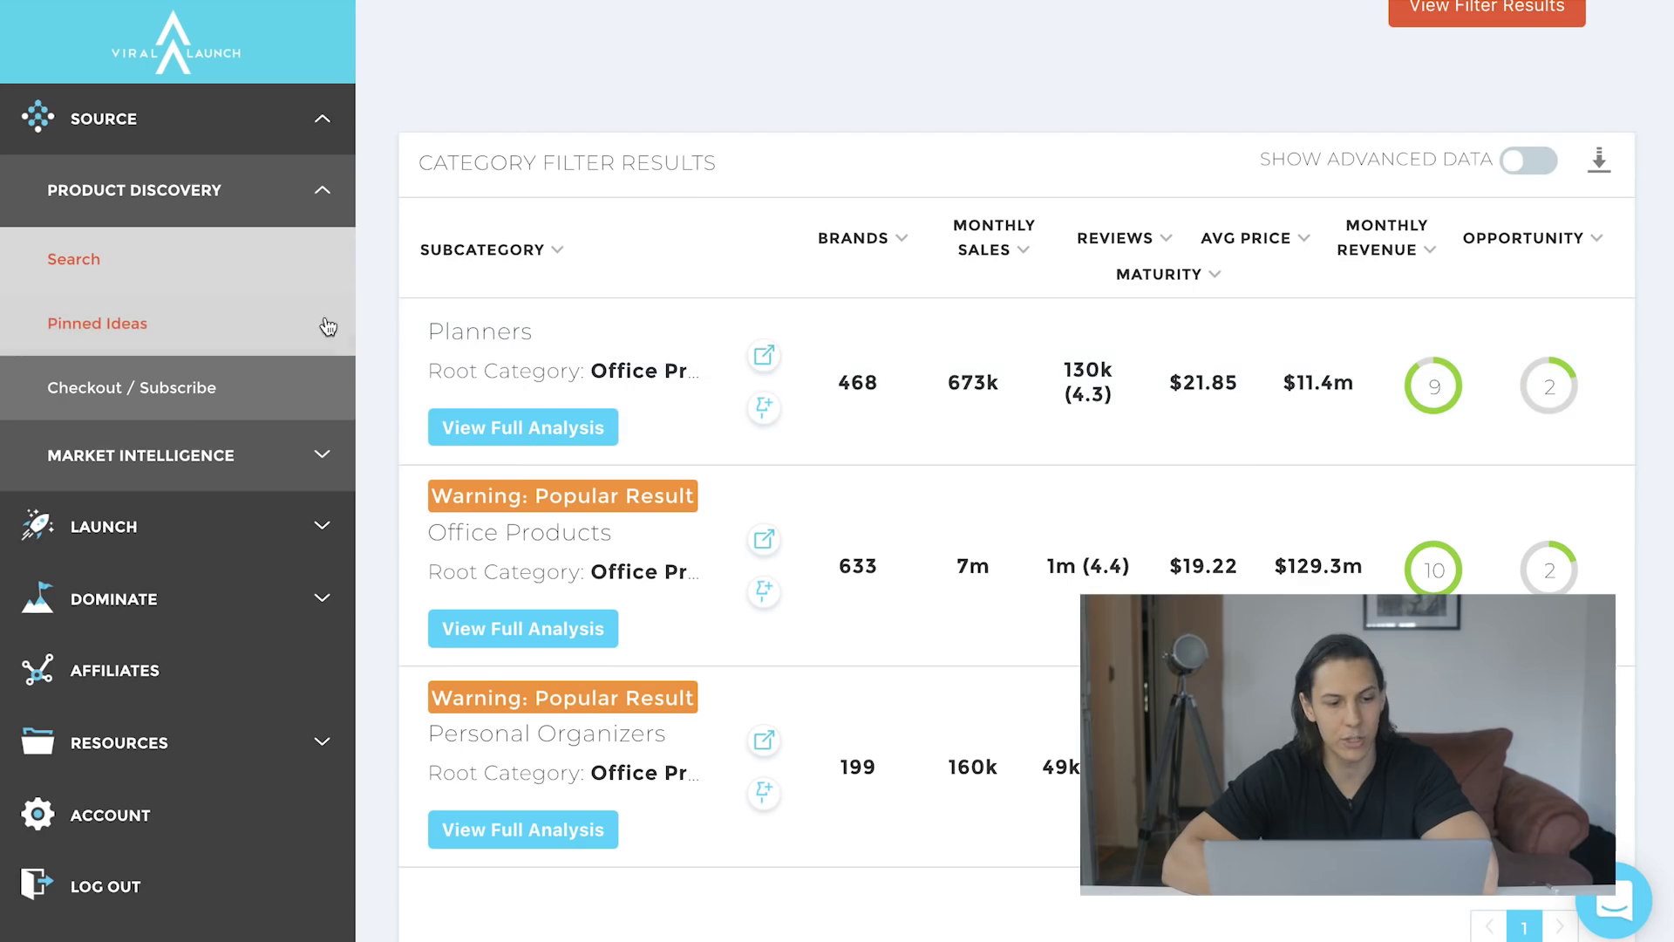
{"action": "left_click", "coordinate": [293, 330]}
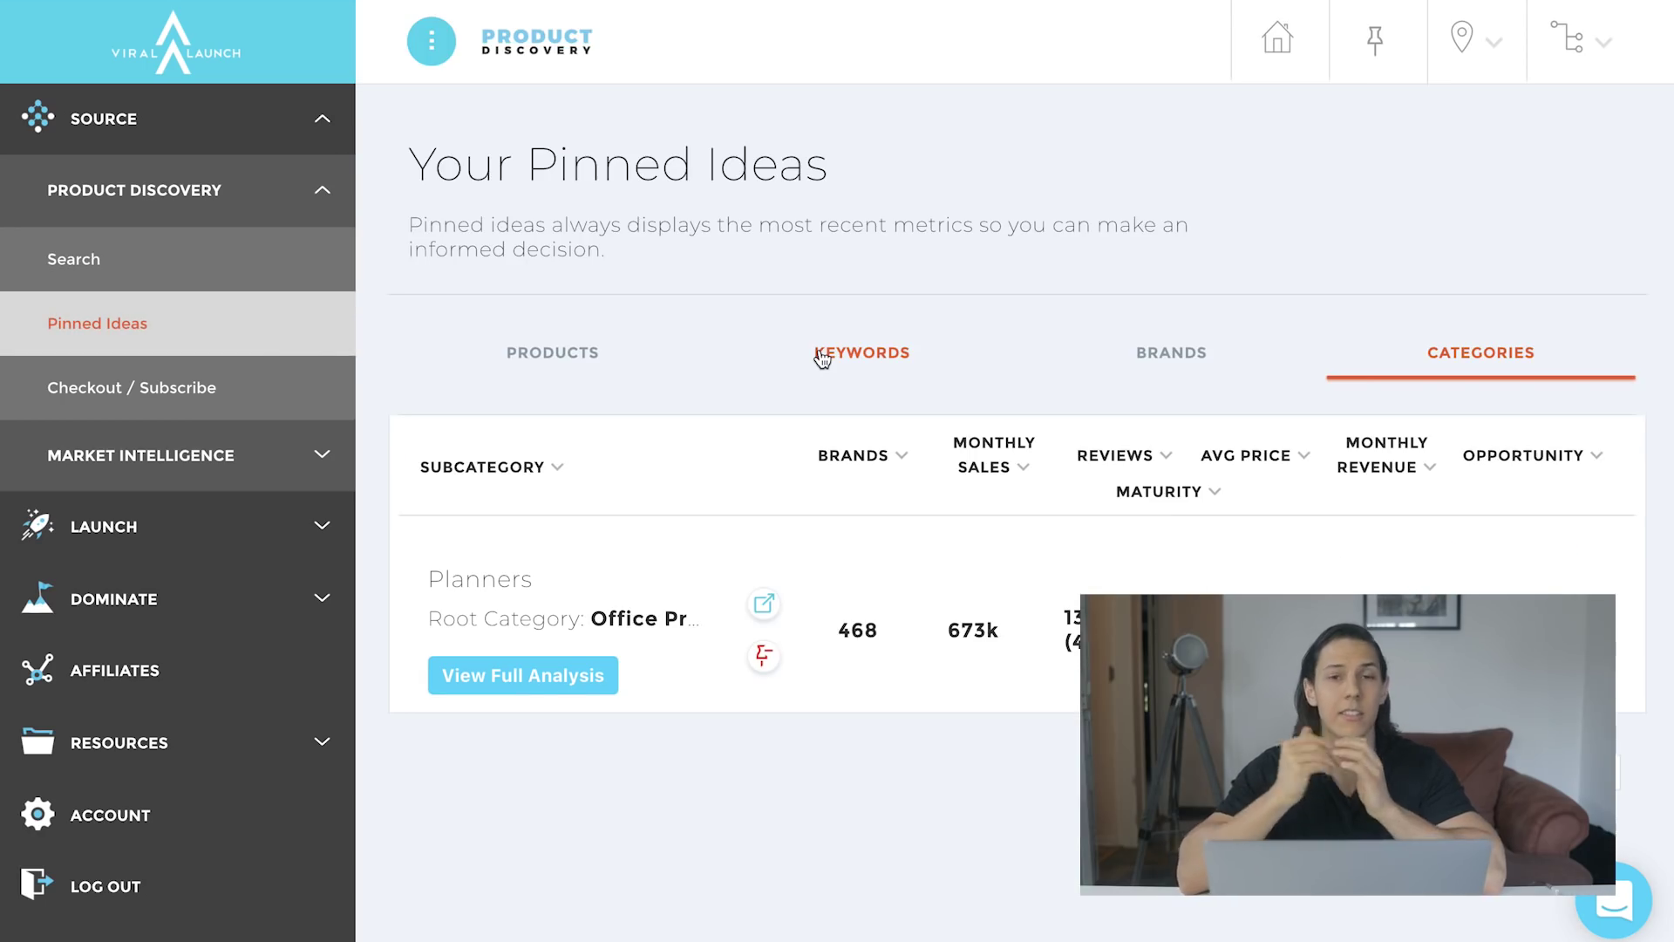